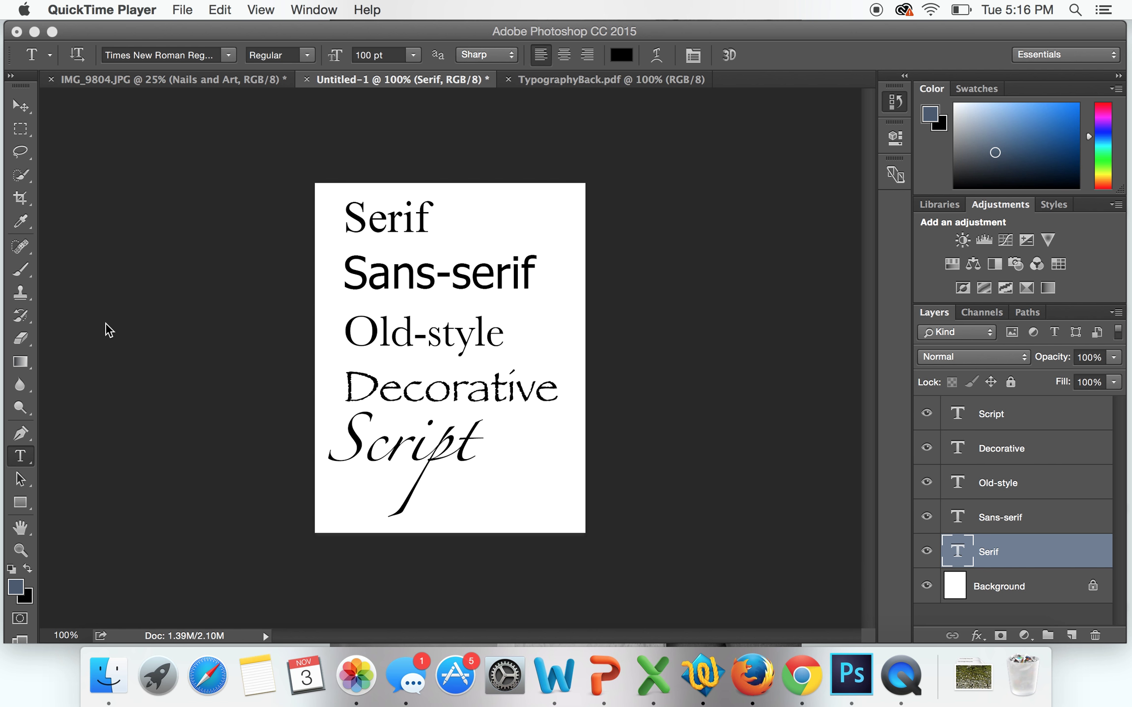
- Activate Photoshop and zoom the five font-style samples to 300%
left_click(108, 328)
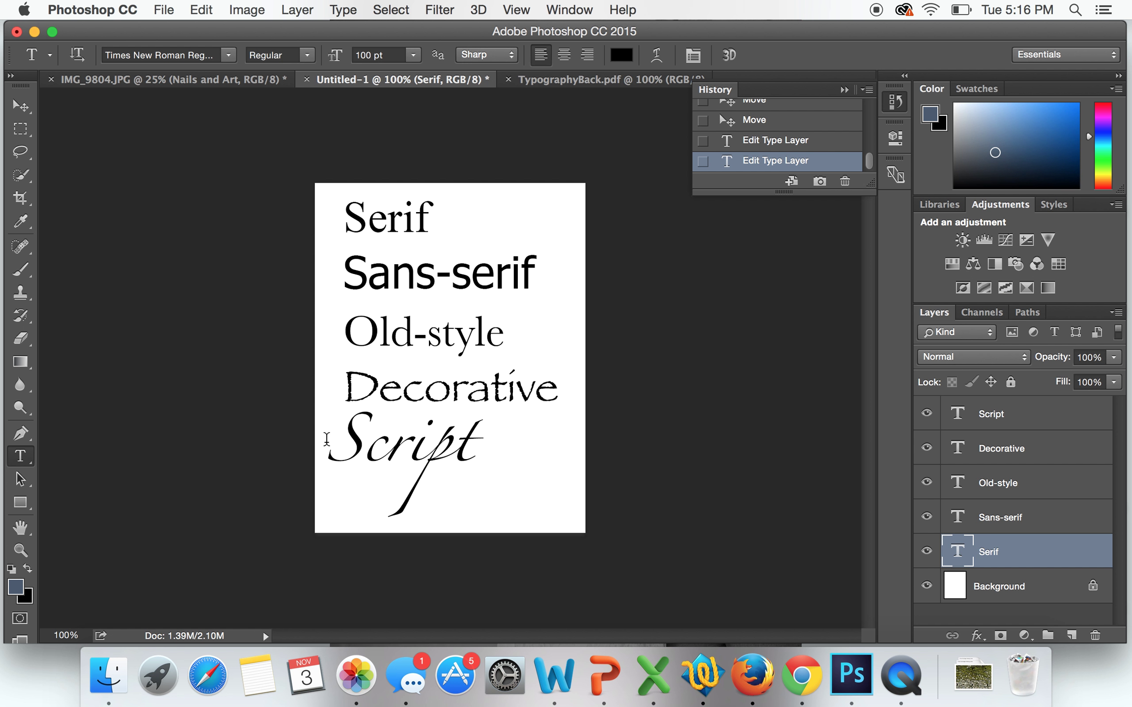
key("super+equal")
key("super+equal")
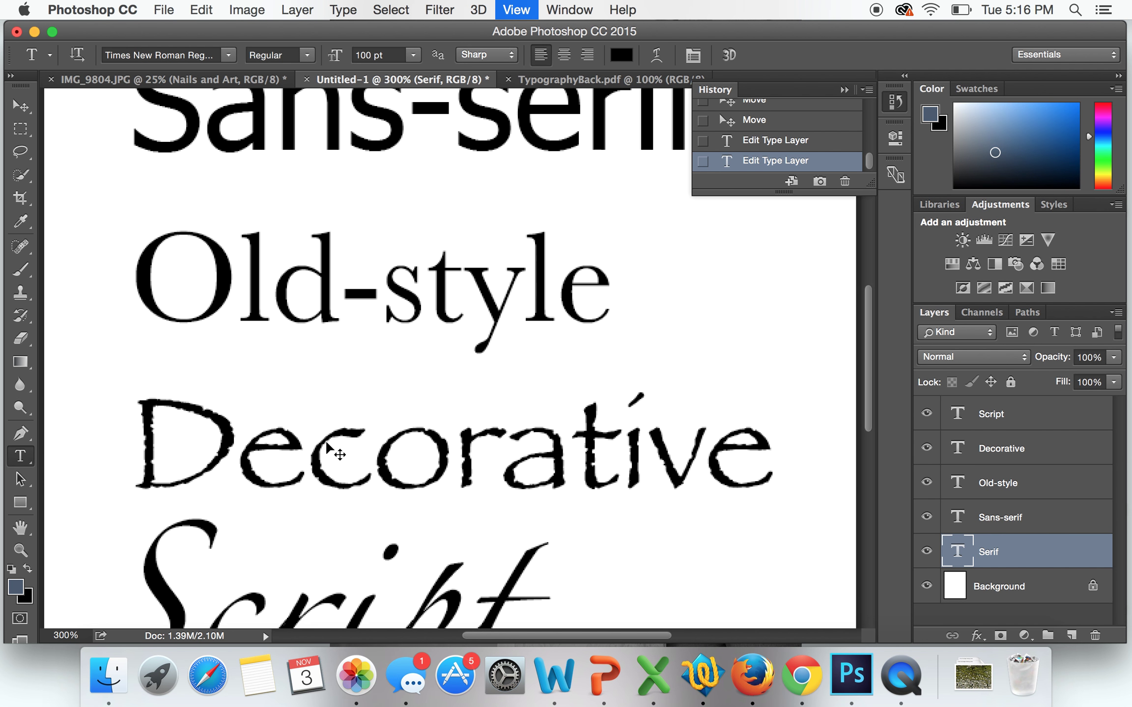
- Zoom to 400% and scroll down through the Serif, Sans-serif and Old-style samples
scroll(339, 455, "up", 10)
key("super+equal")
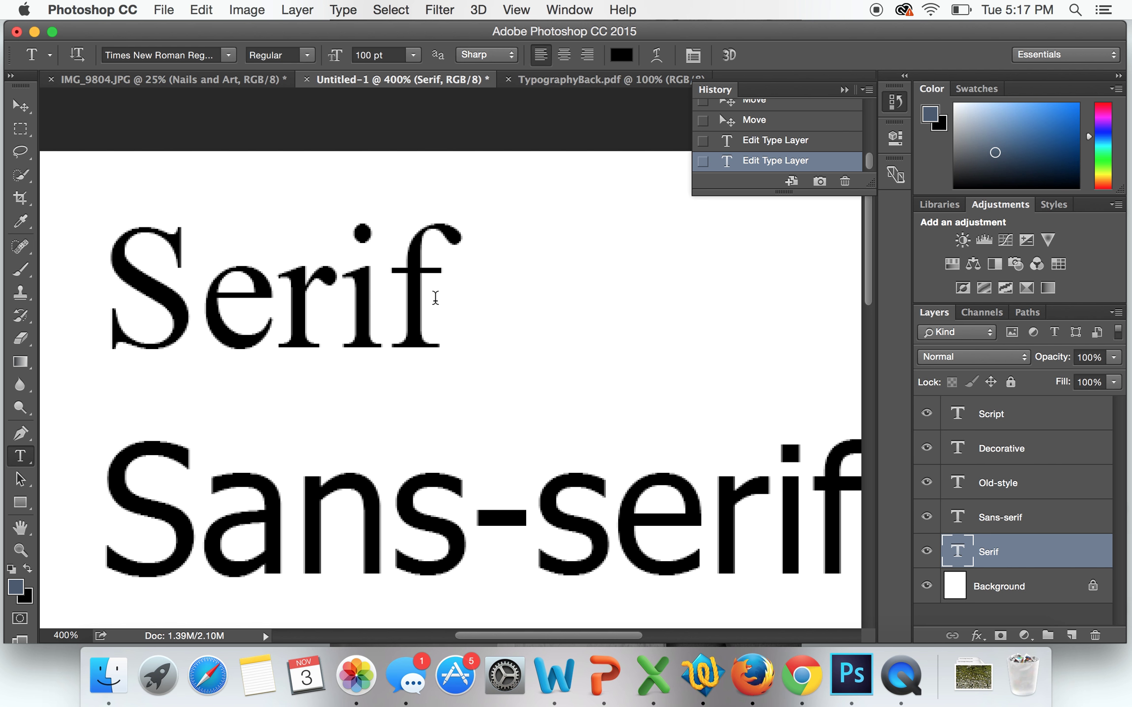
scroll(435, 298, "down", 4)
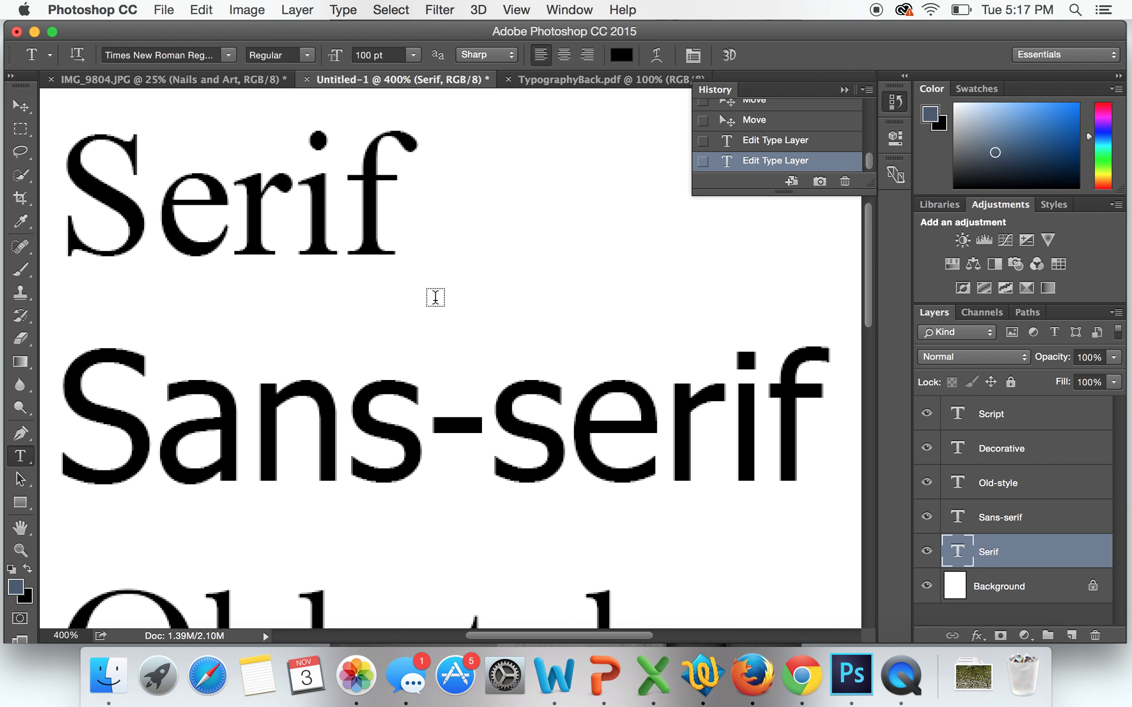
scroll(435, 298, "down", 3)
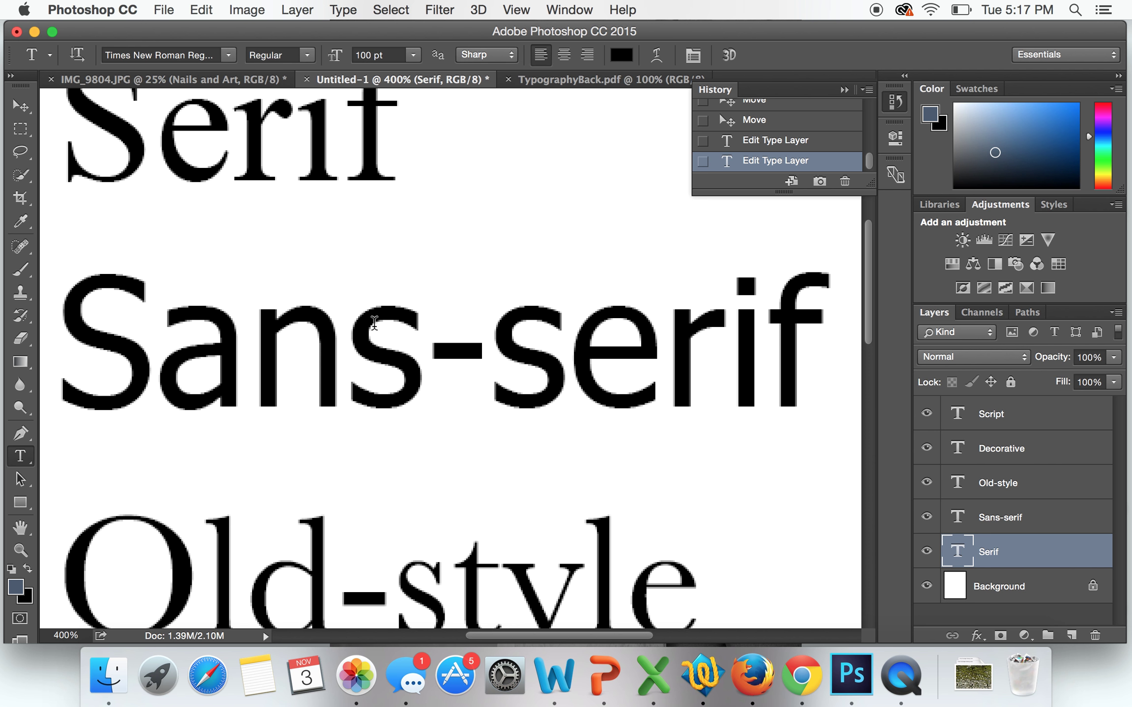
scroll(320, 379, "down", 2)
- Scroll back and forth between the Old-style and Decorative samples, then zoom out to 300%
scroll(320, 378, "down", 10)
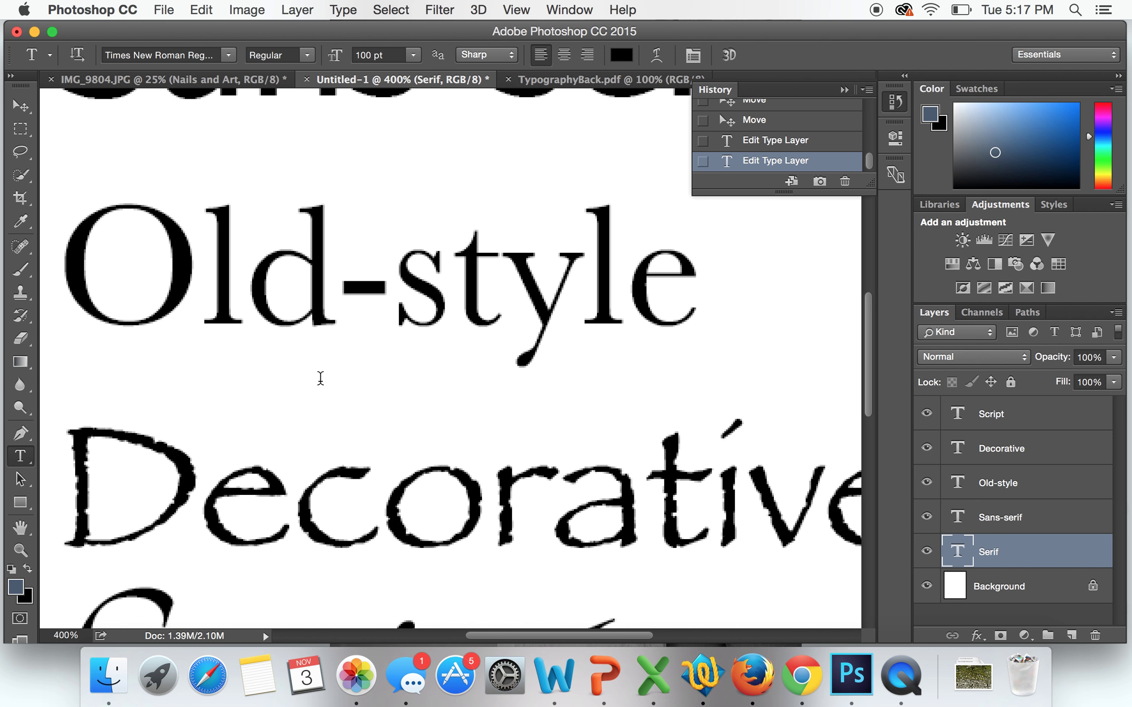
scroll(321, 378, "up", 10)
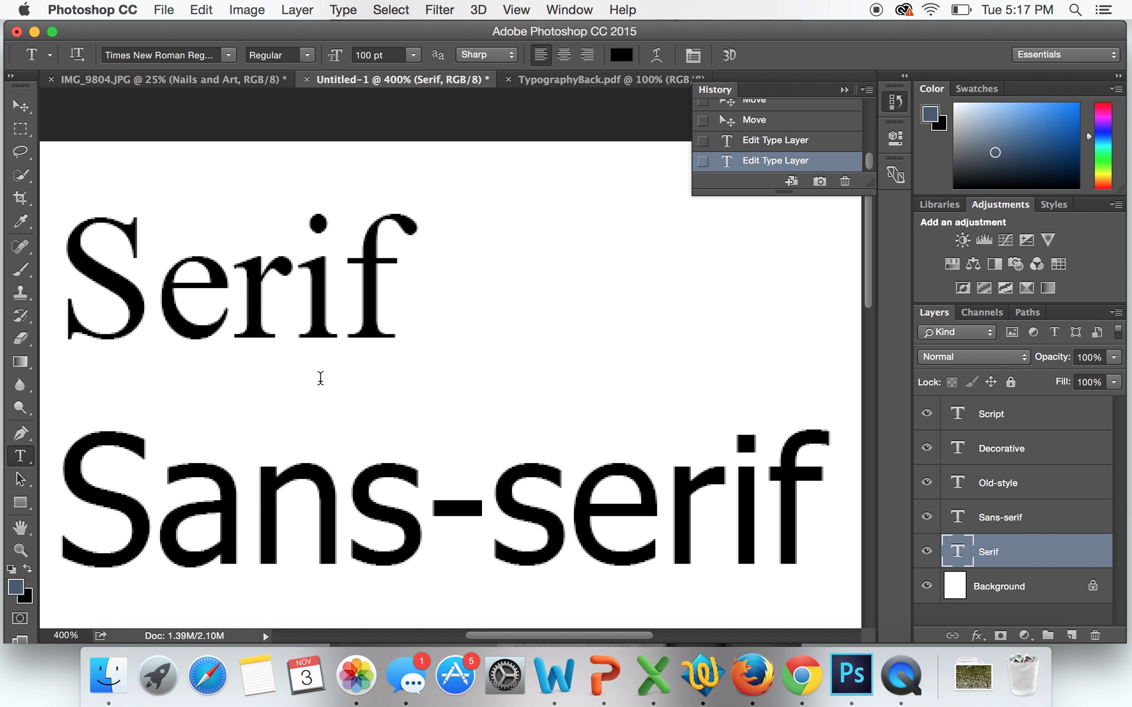
scroll(321, 378, "down", 10)
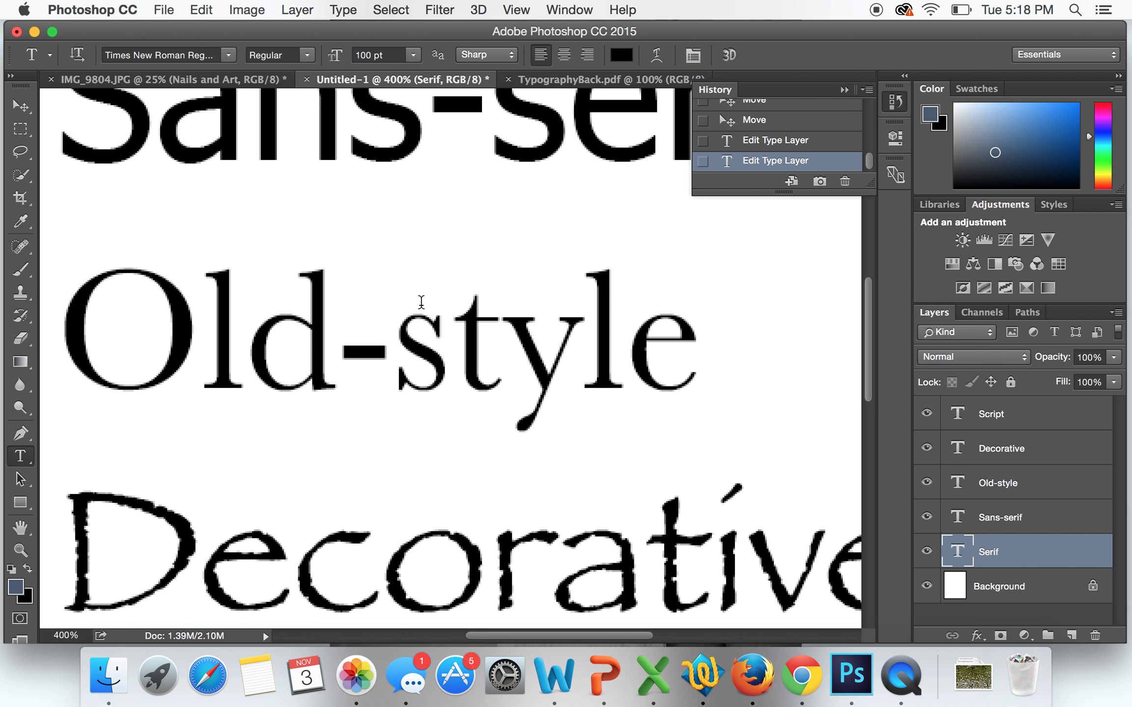
scroll(322, 327, "up", 10)
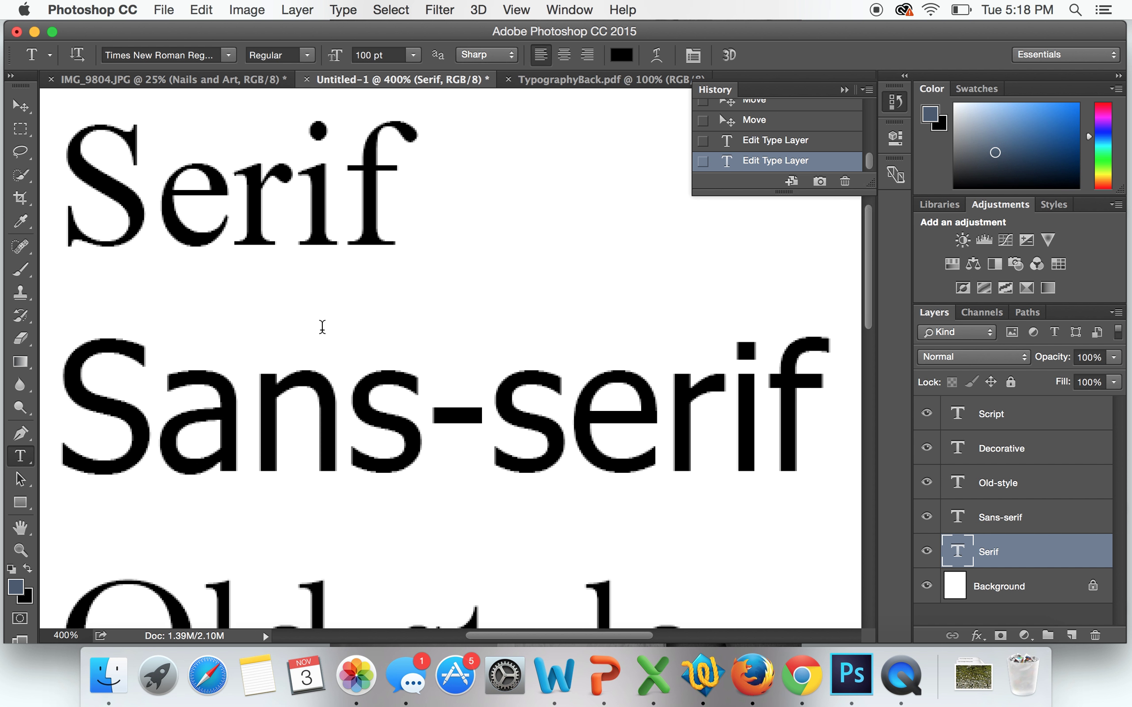
scroll(322, 326, "down", 2)
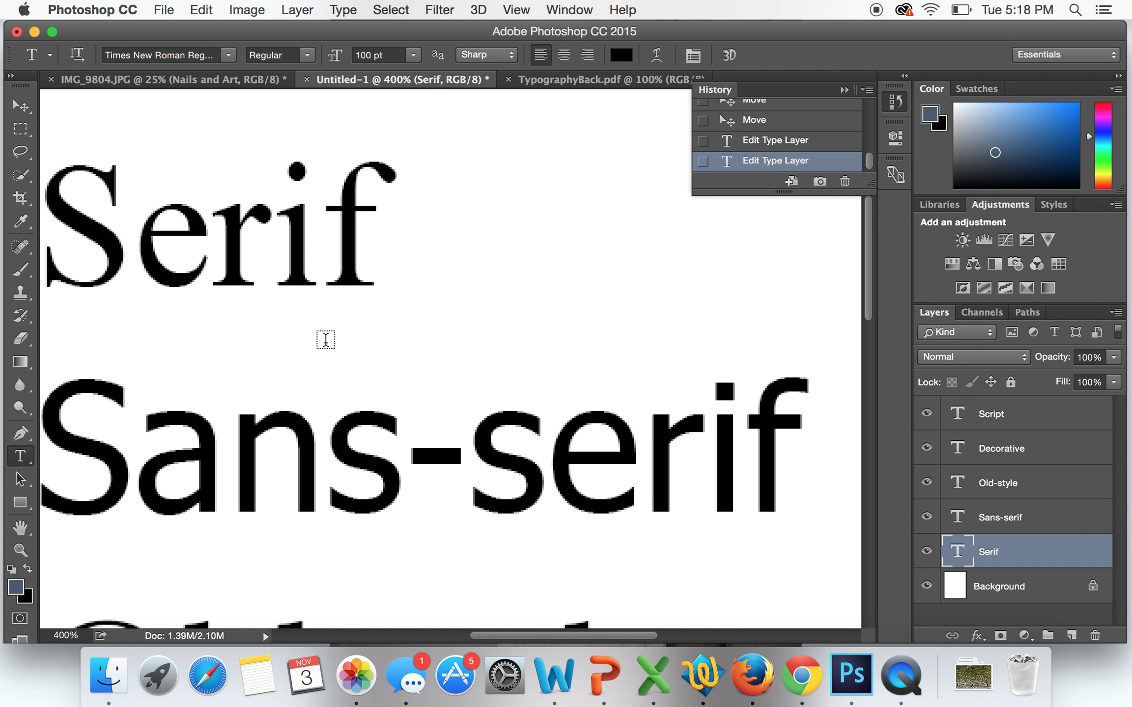
scroll(326, 339, "down", 15)
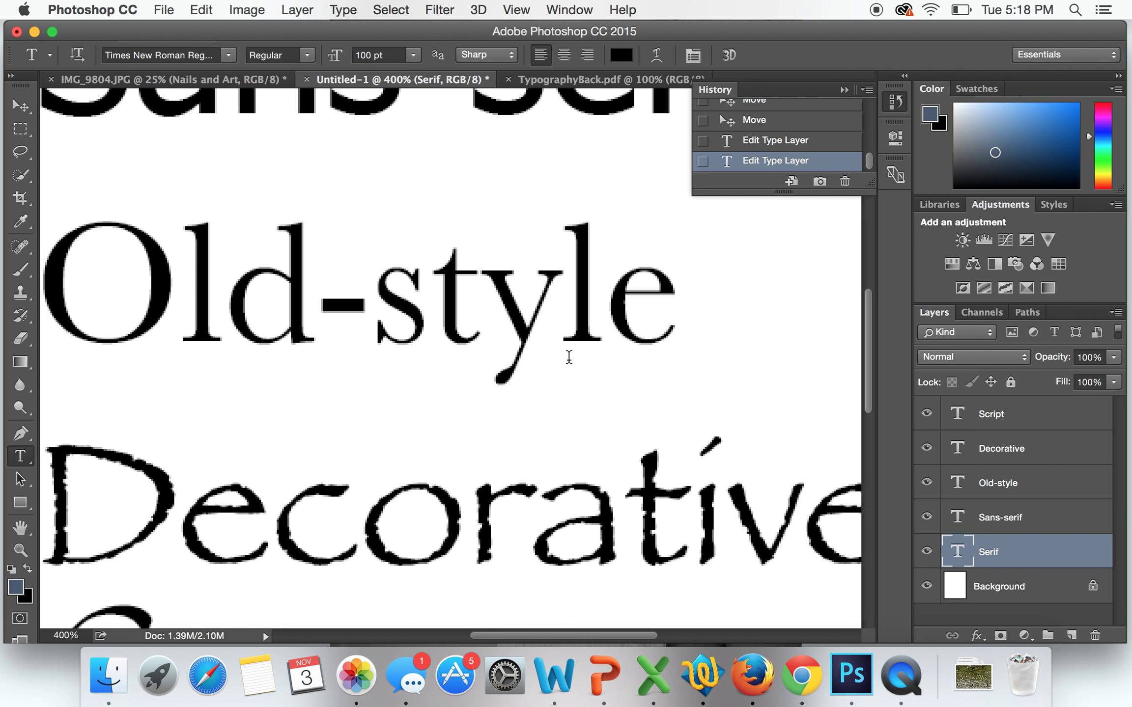
scroll(568, 357, "down", 3)
key("super+minus")
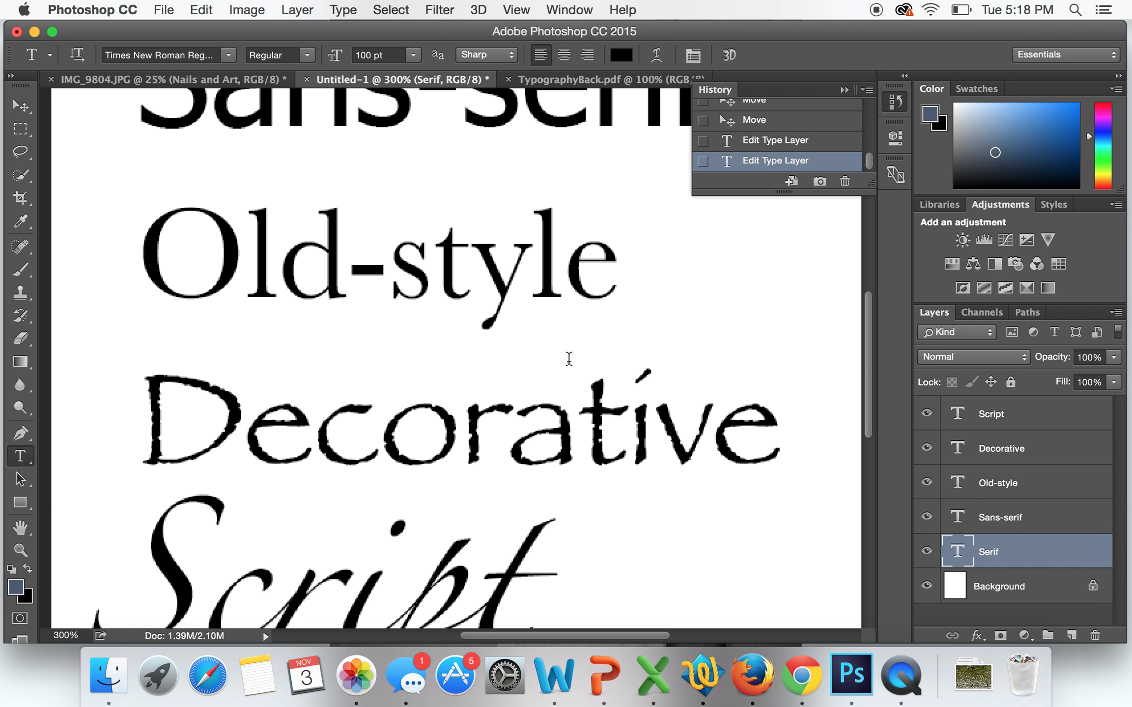
- Scroll down past Decorative to the Script sample and zoom out one step
scroll(569, 358, "down", 3)
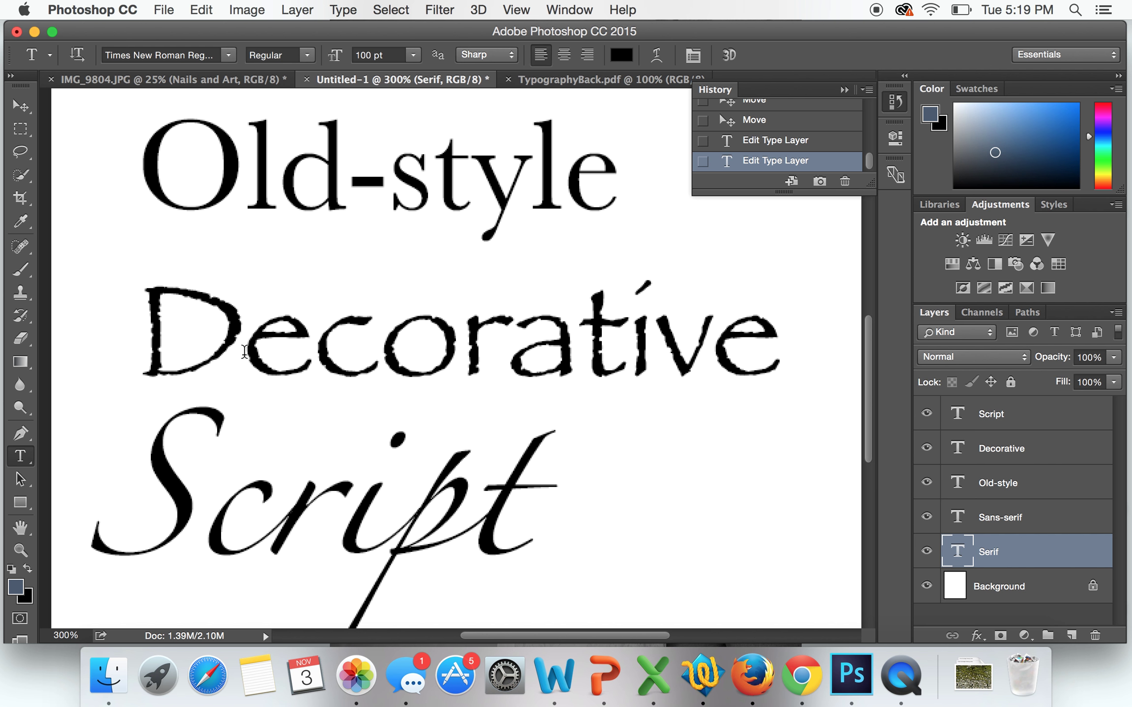
scroll(84, 412, "down", 5)
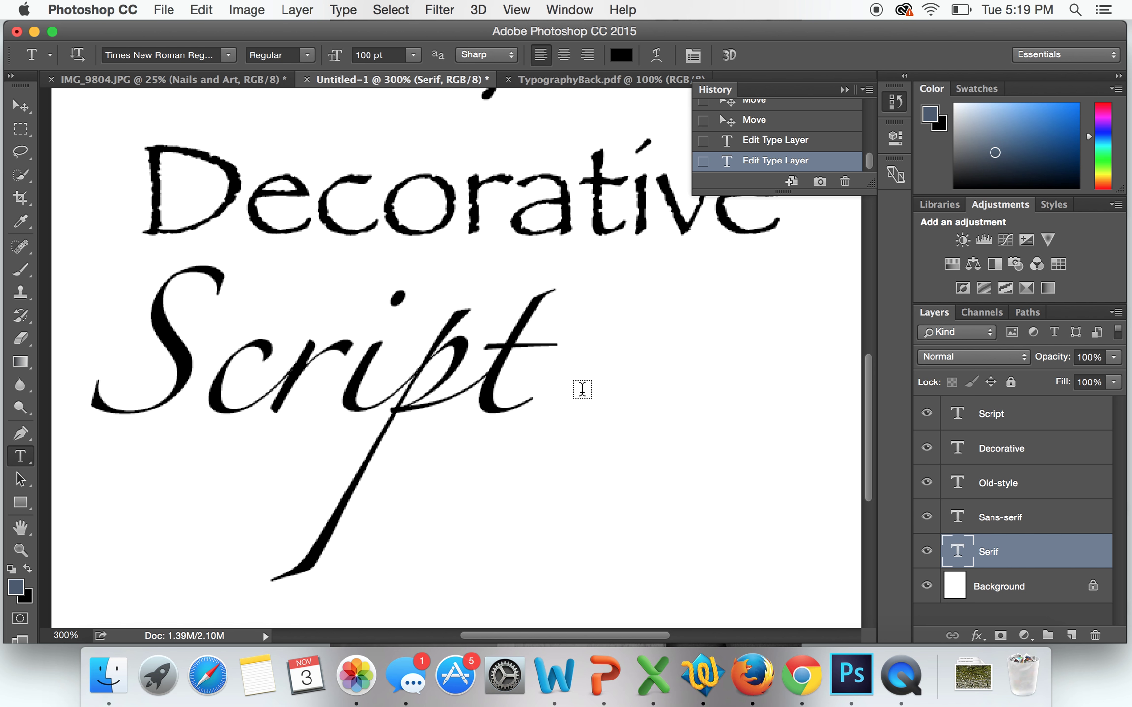
key("super+minus")
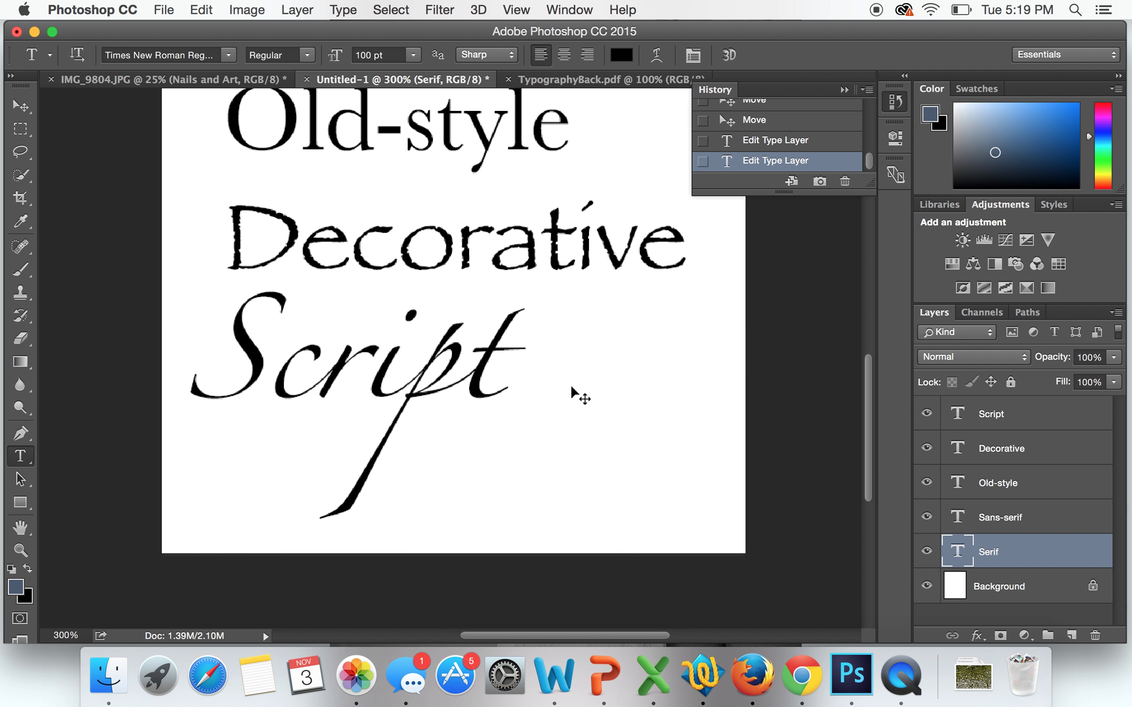
- At 100%, replace the Script sample with 'Wrestling' and move it down and left
key("super+minus")
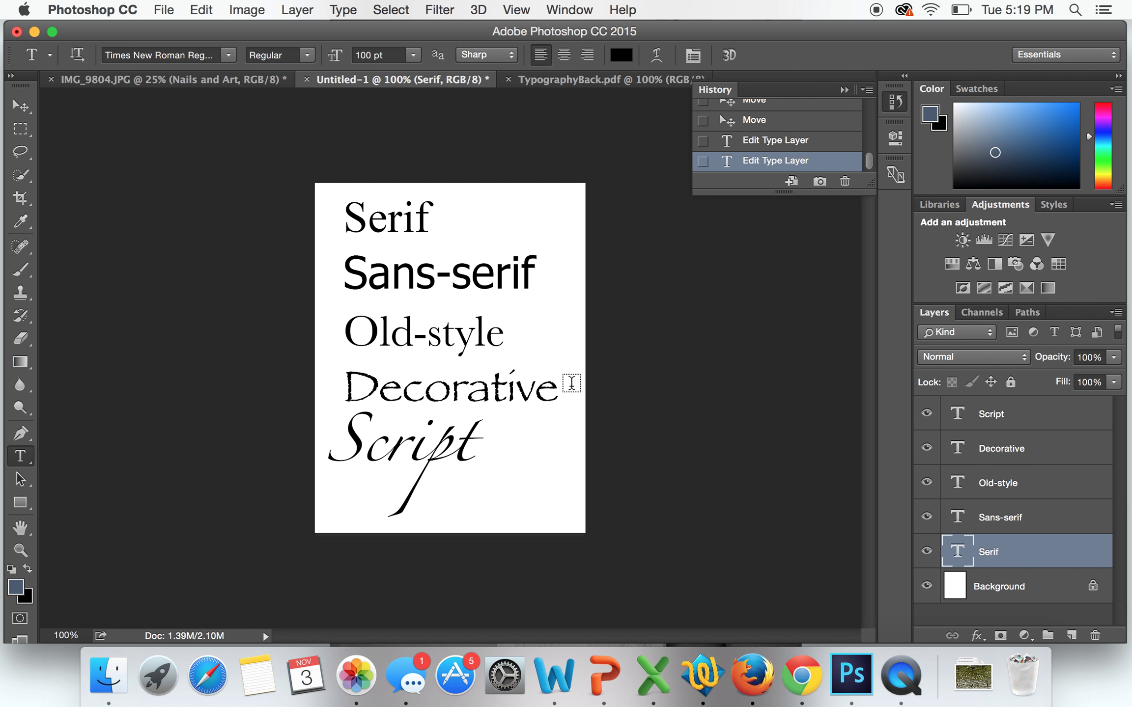
left_click(443, 450)
key("super+a")
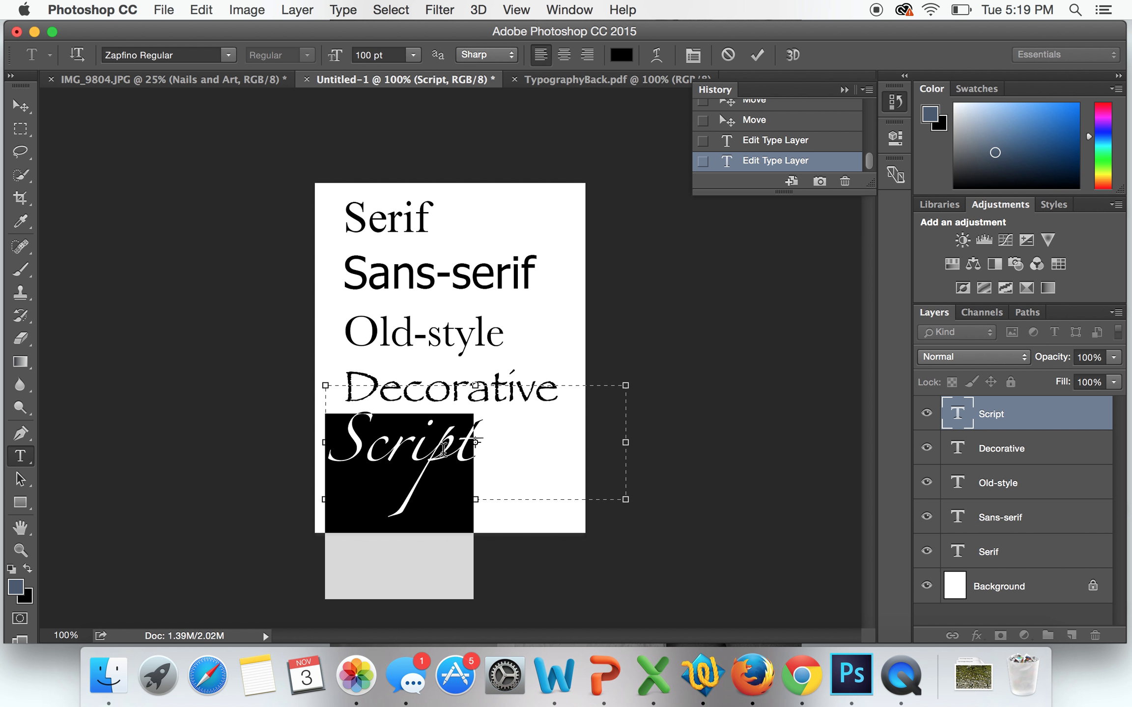
type("Wres")
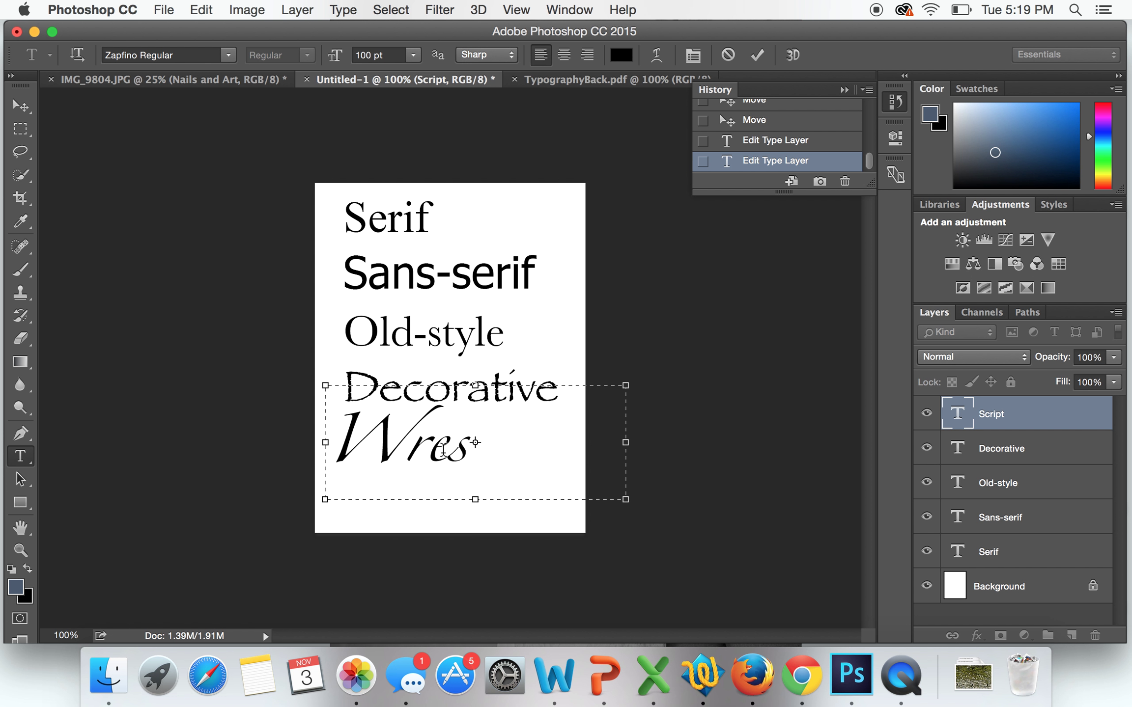
type("e")
key("BackSpace")
type("tling")
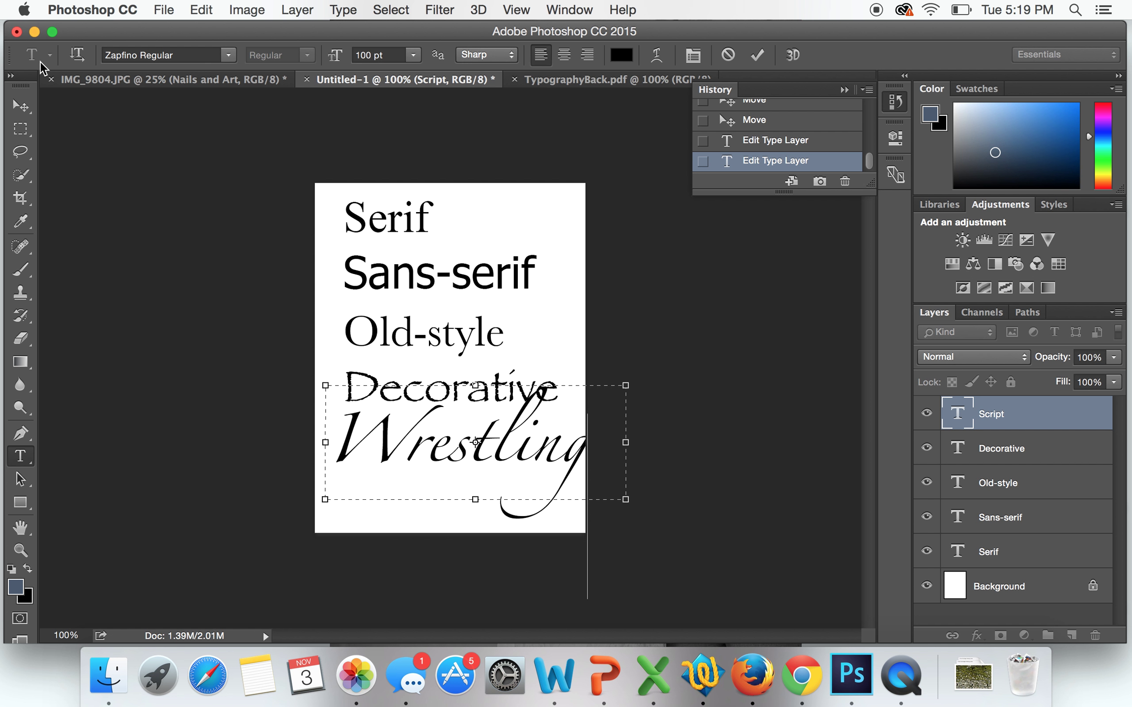
left_click(20, 105)
left_click_drag(440, 449, 421, 459)
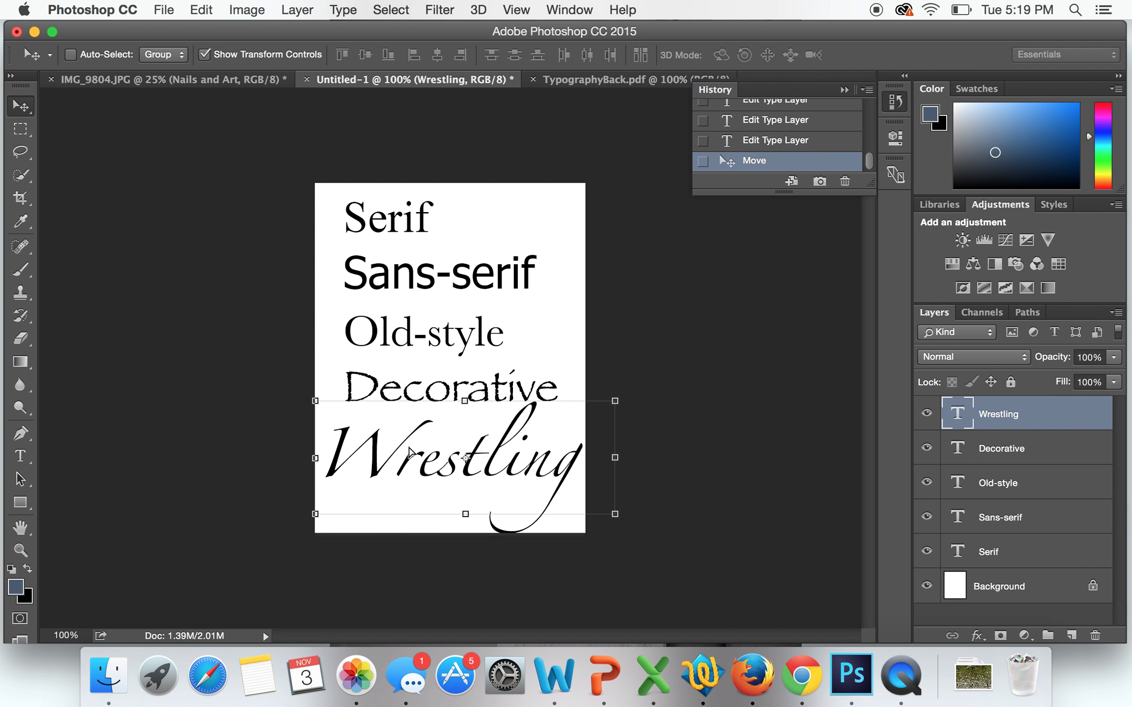
- Change the word 'Wrestling' to 'Wedding' and commit the edit
key("t")
left_click(438, 459)
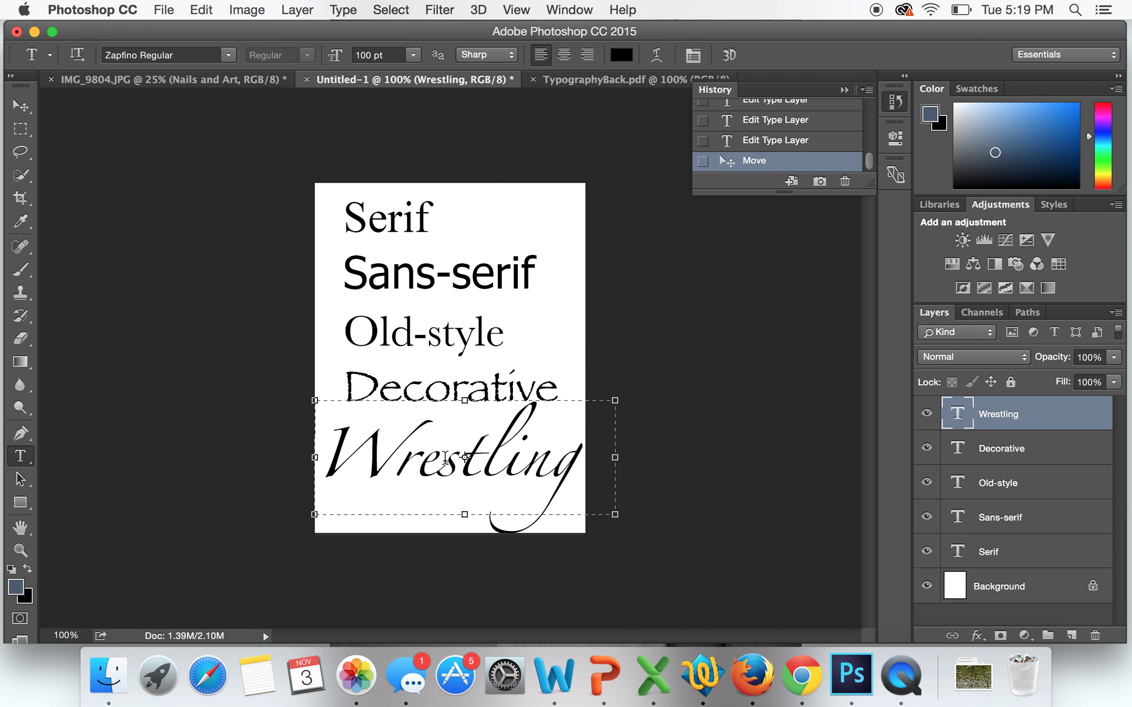
double_click(444, 460)
type("We")
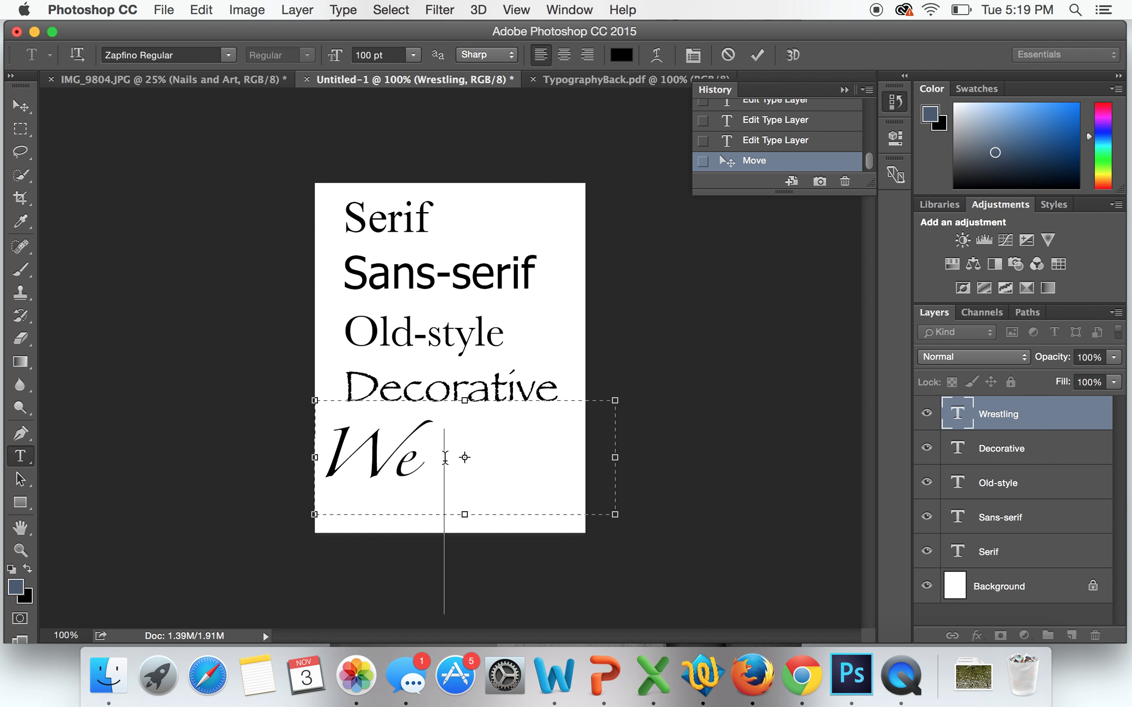
type("dding")
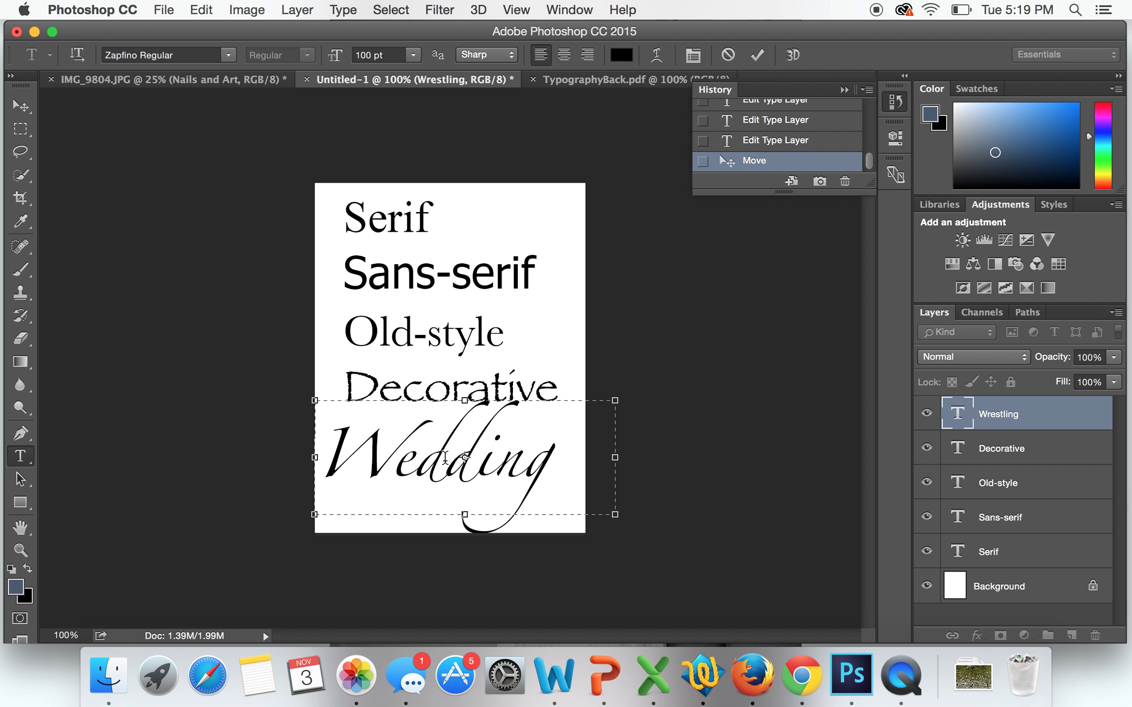
left_click(20, 106)
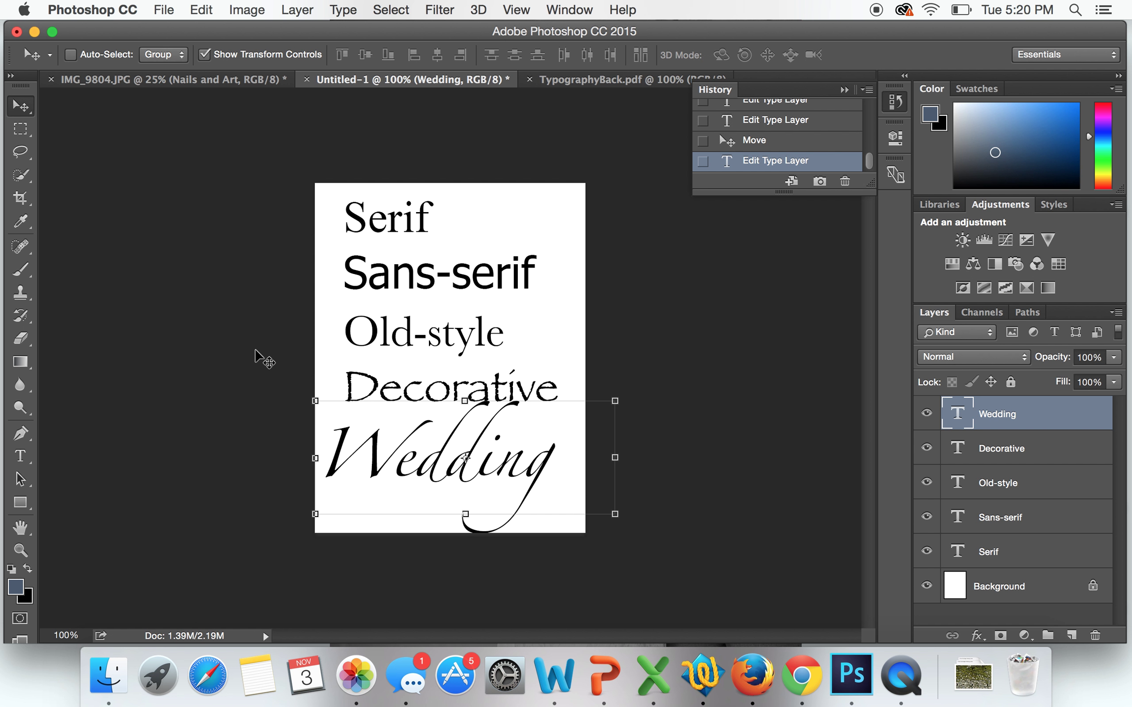
- Bring the TypographyBack.pdf document into view
left_click(579, 79)
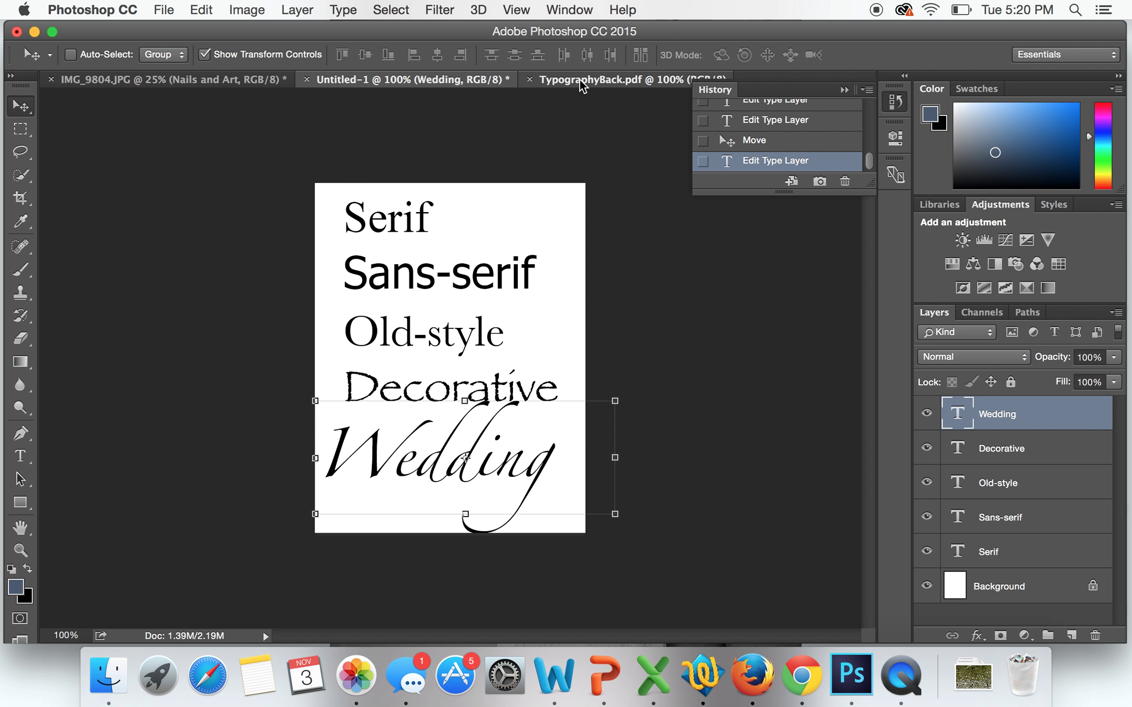
- Zoom into the TypographyBack.pdf examples, scroll to the Wedding page, then return to IMG_9804.JPG
key("super+equal")
key("super+equal")
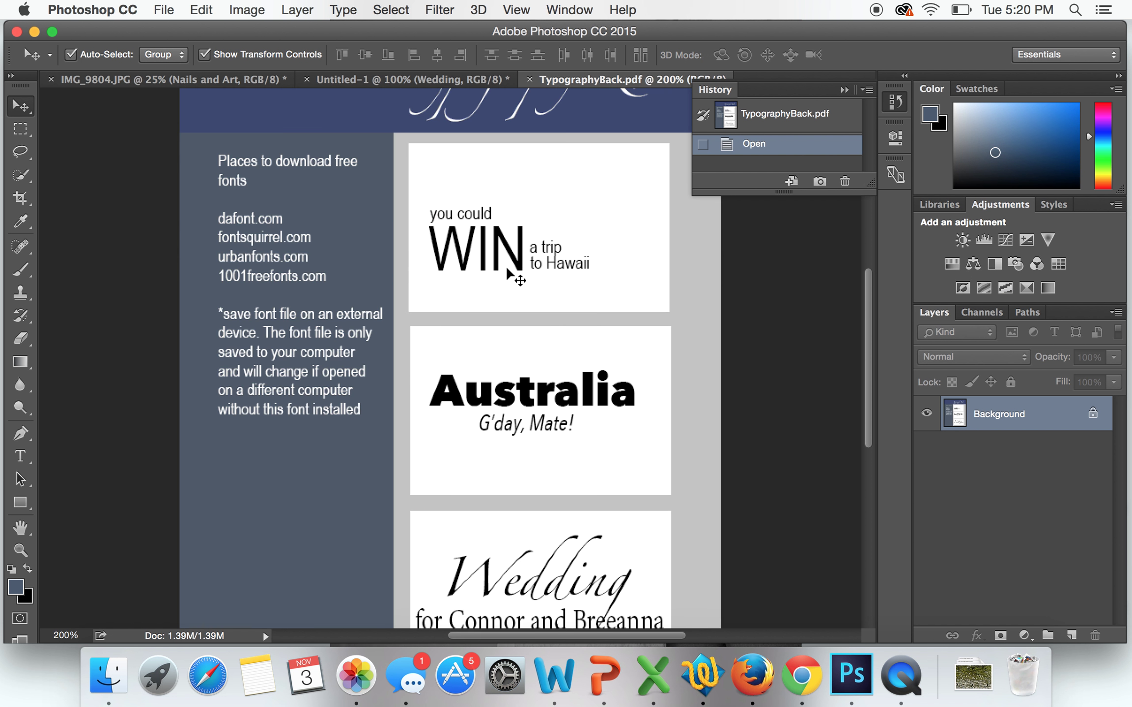
key("super+equal")
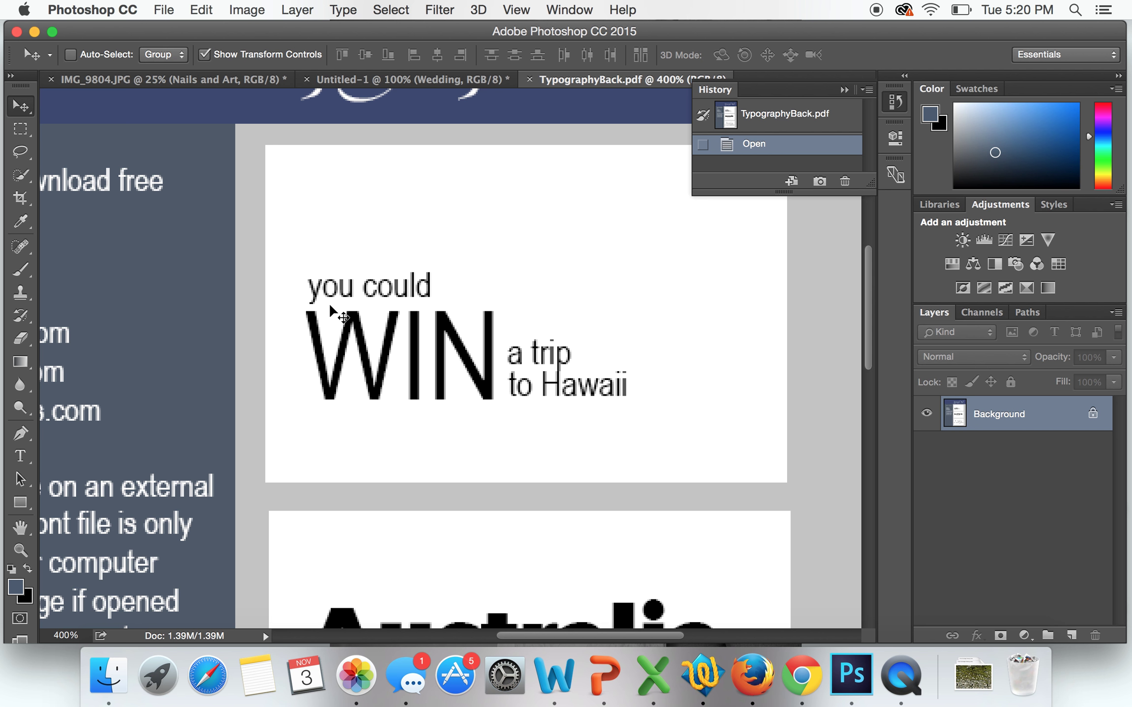
scroll(330, 307, "down", 10)
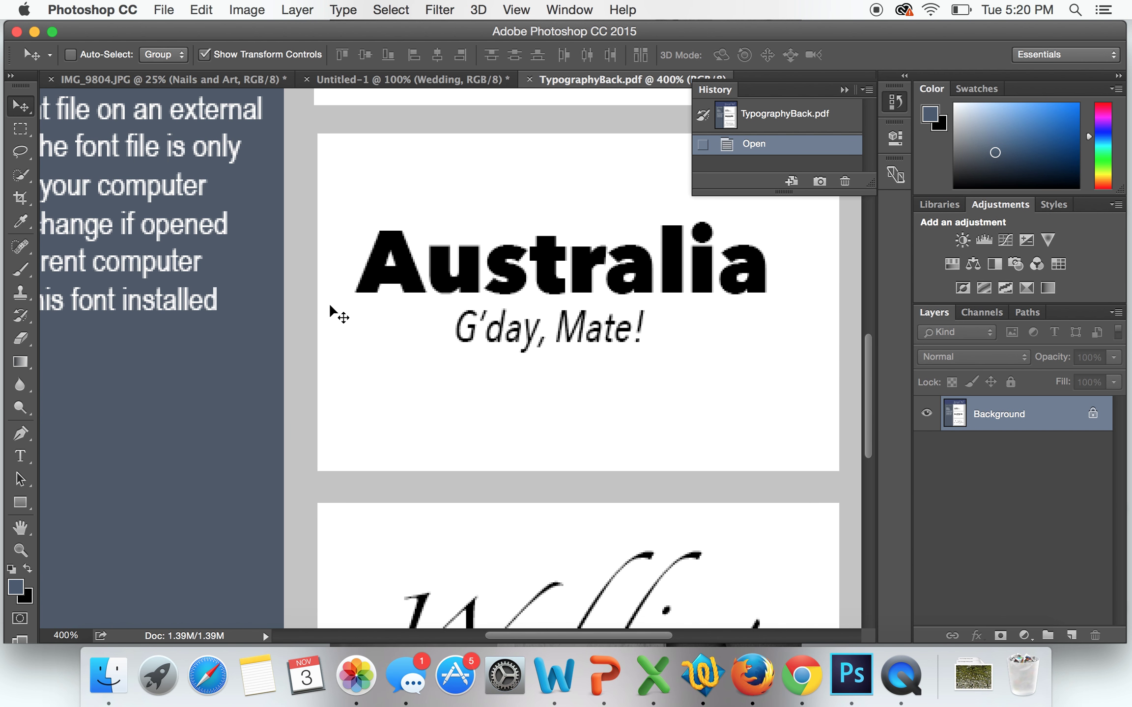
scroll(329, 305, "right", 3)
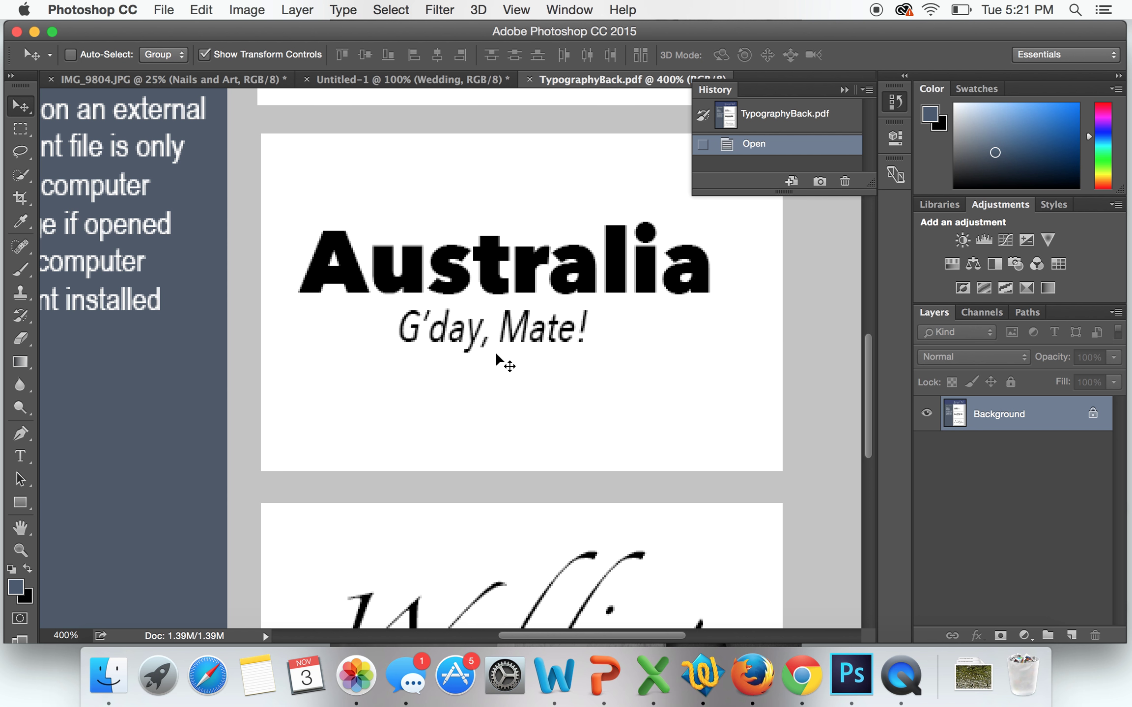
scroll(540, 378, "down", 6)
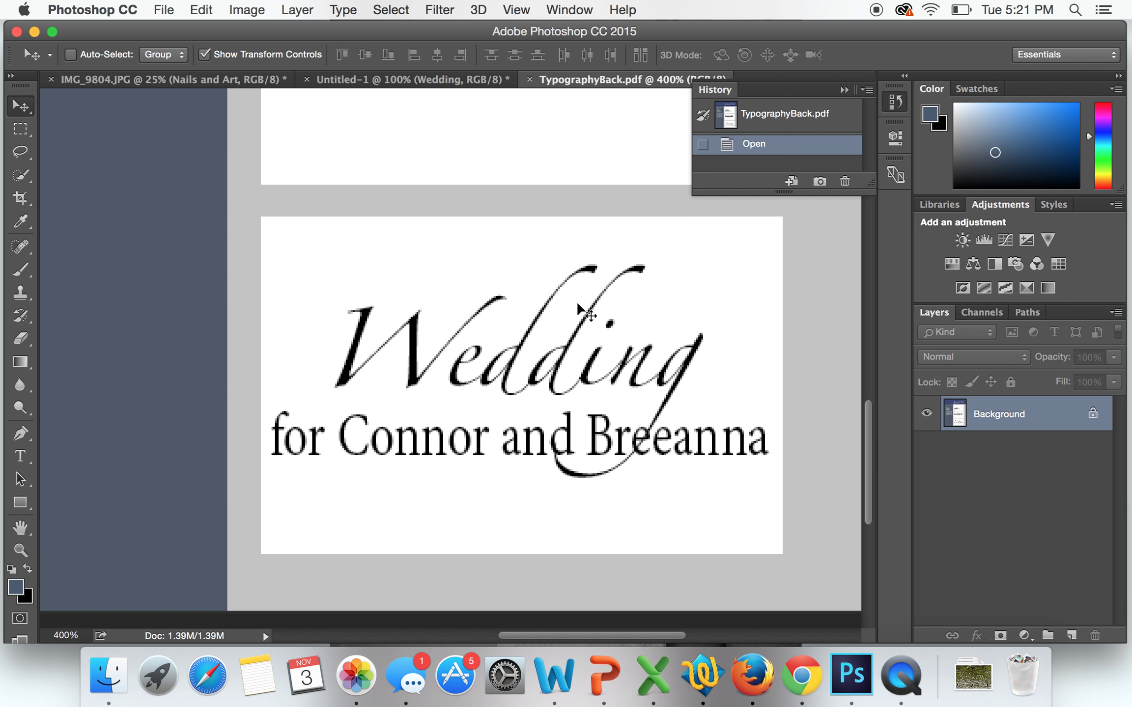
left_click(182, 82)
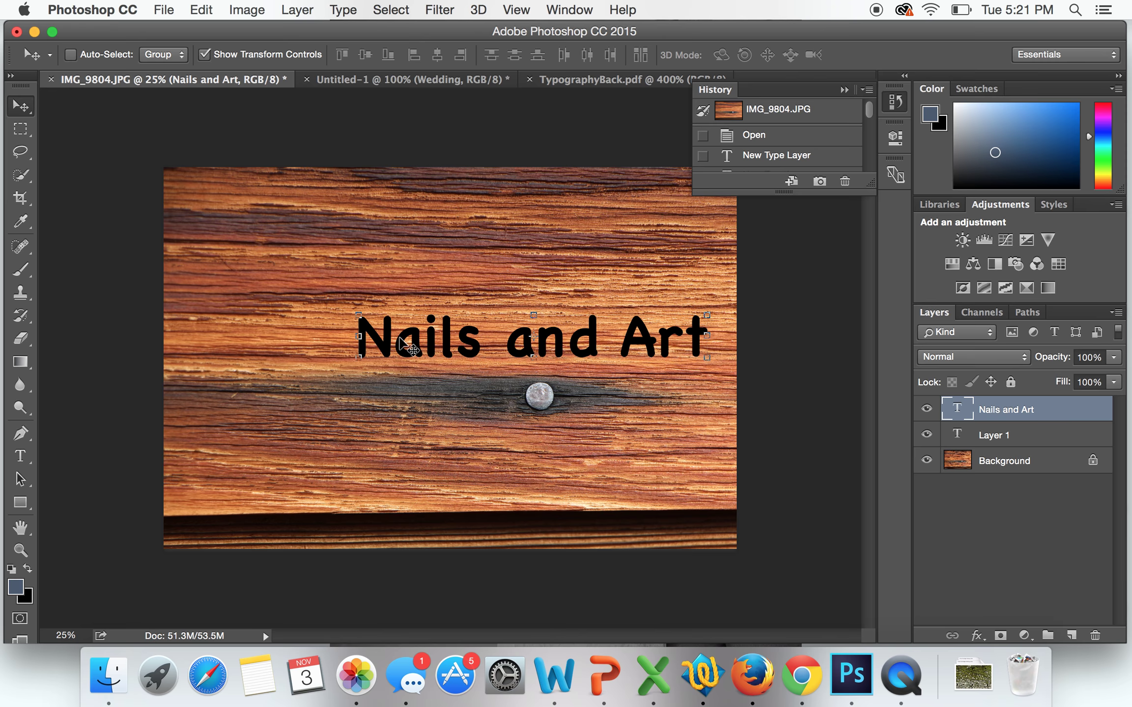
- Browse installed fonts for Nails and Art, keep Chalkboard Bold, and move to Chrome's dafont page
key("t")
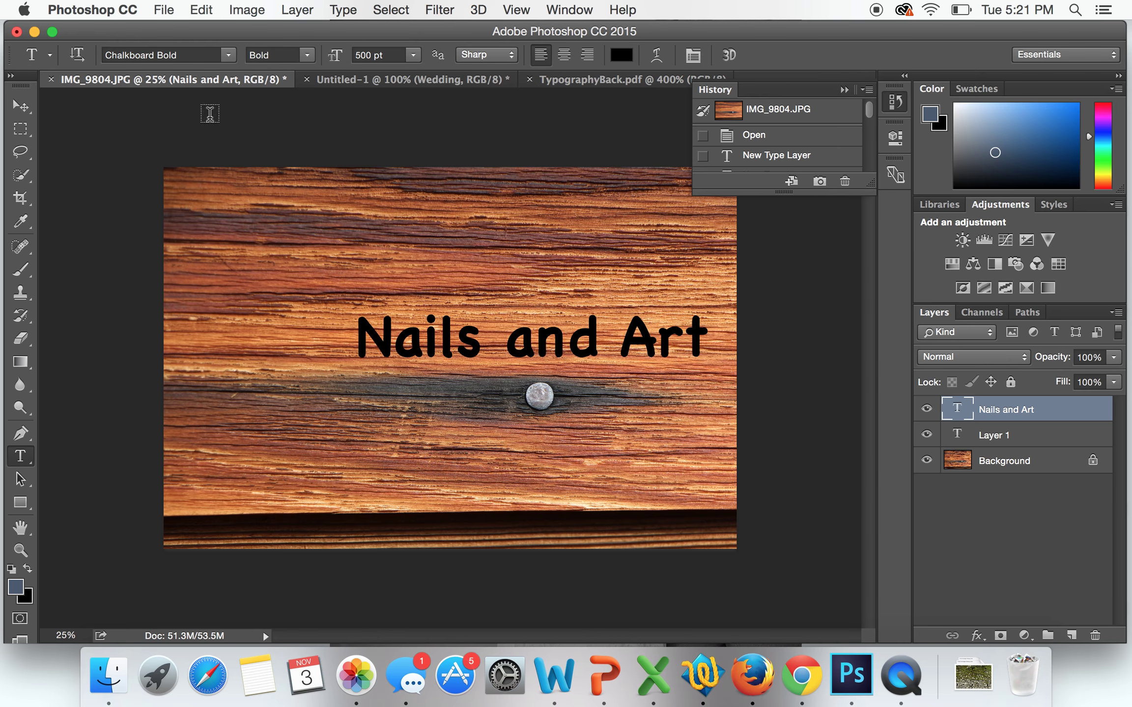
left_click(229, 55)
scroll(246, 455, "up", 5)
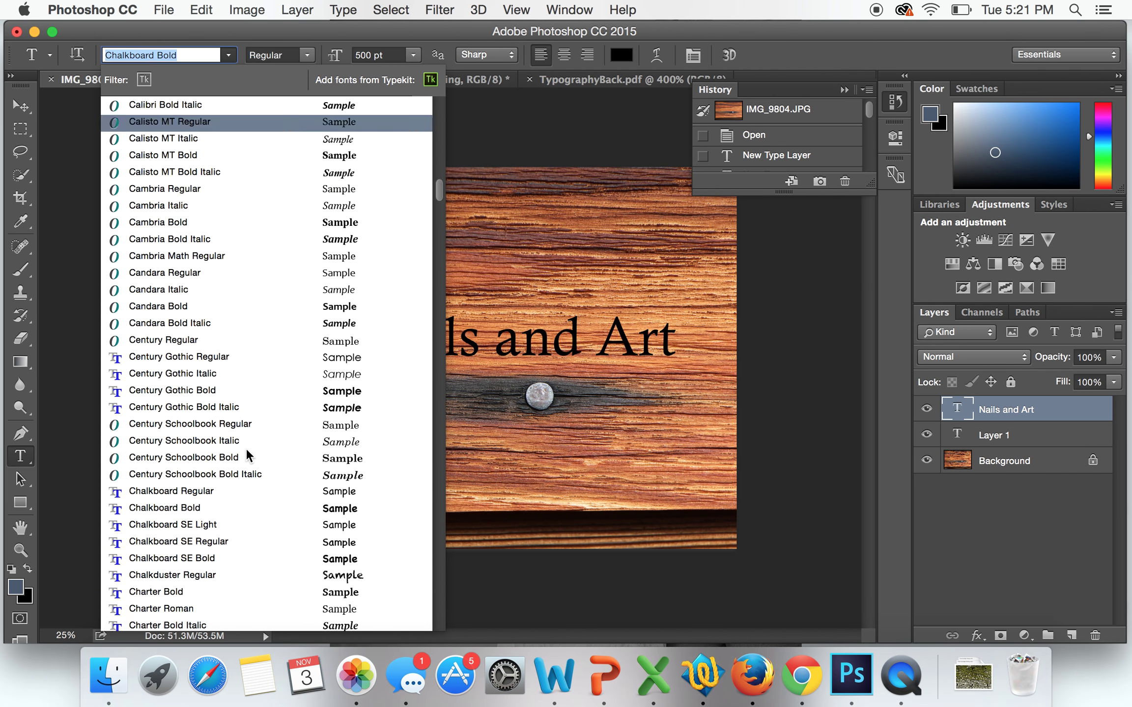
scroll(246, 454, "down", 10)
scroll(246, 454, "up", 15)
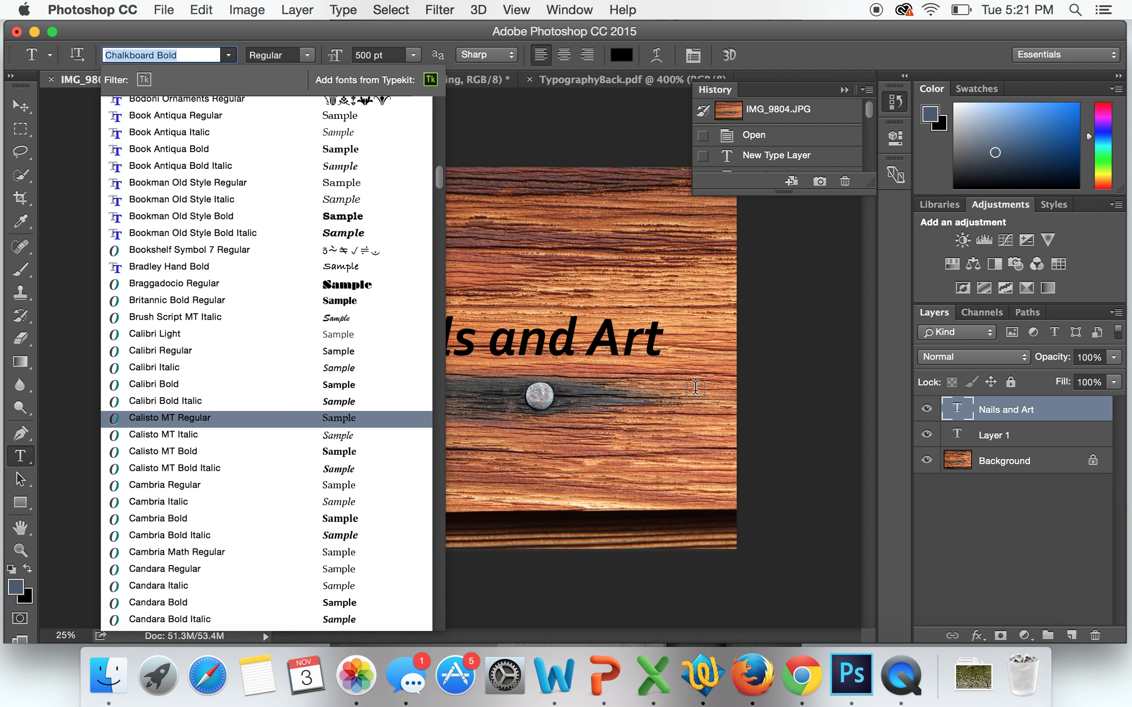
key("Escape")
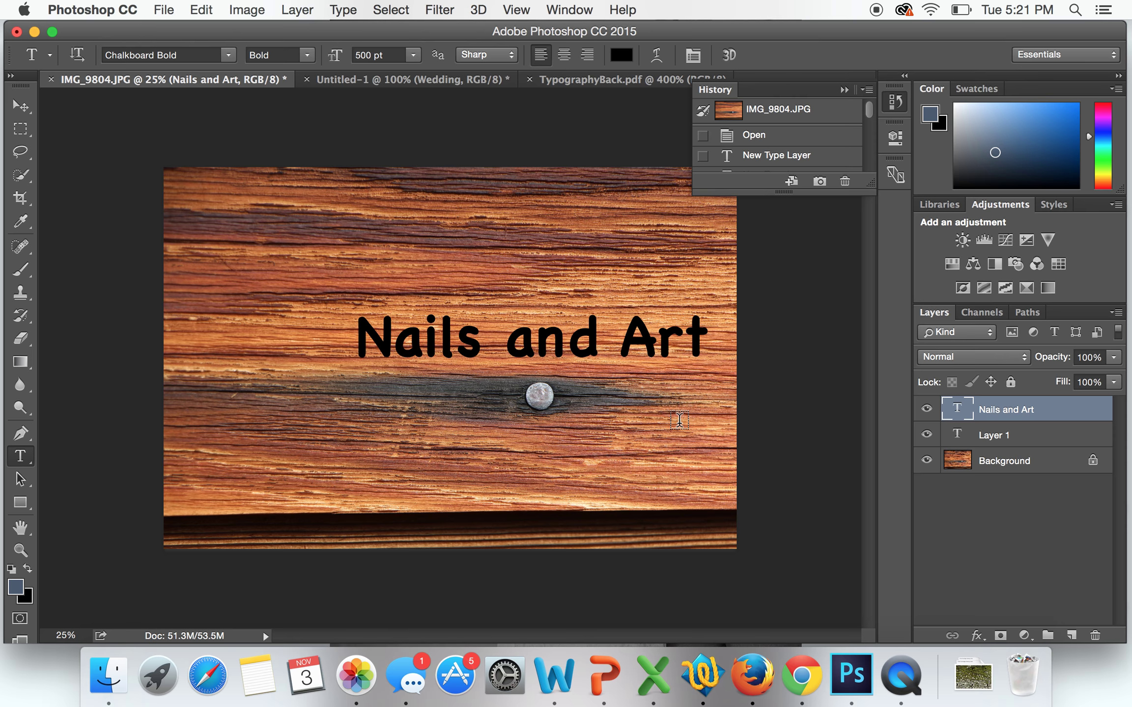
key("super+Tab")
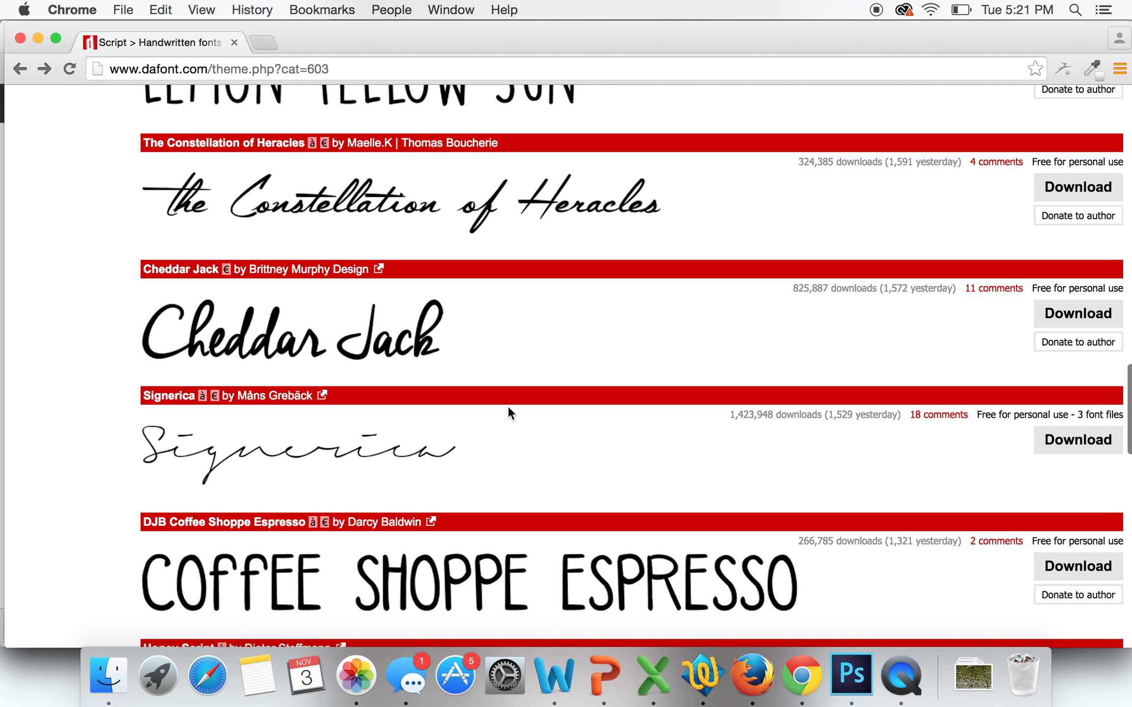
- Preview the phrase 'Nail and Art' in the Cheddar Jack font on dafont
left_click(294, 344)
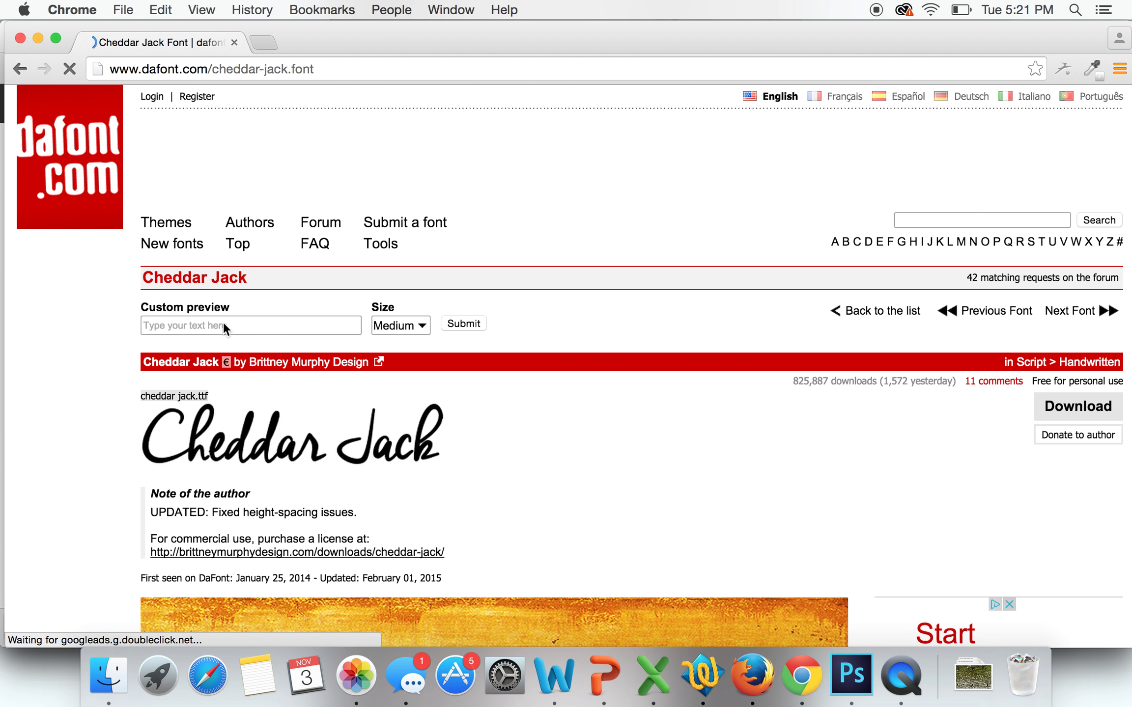
left_click(223, 325)
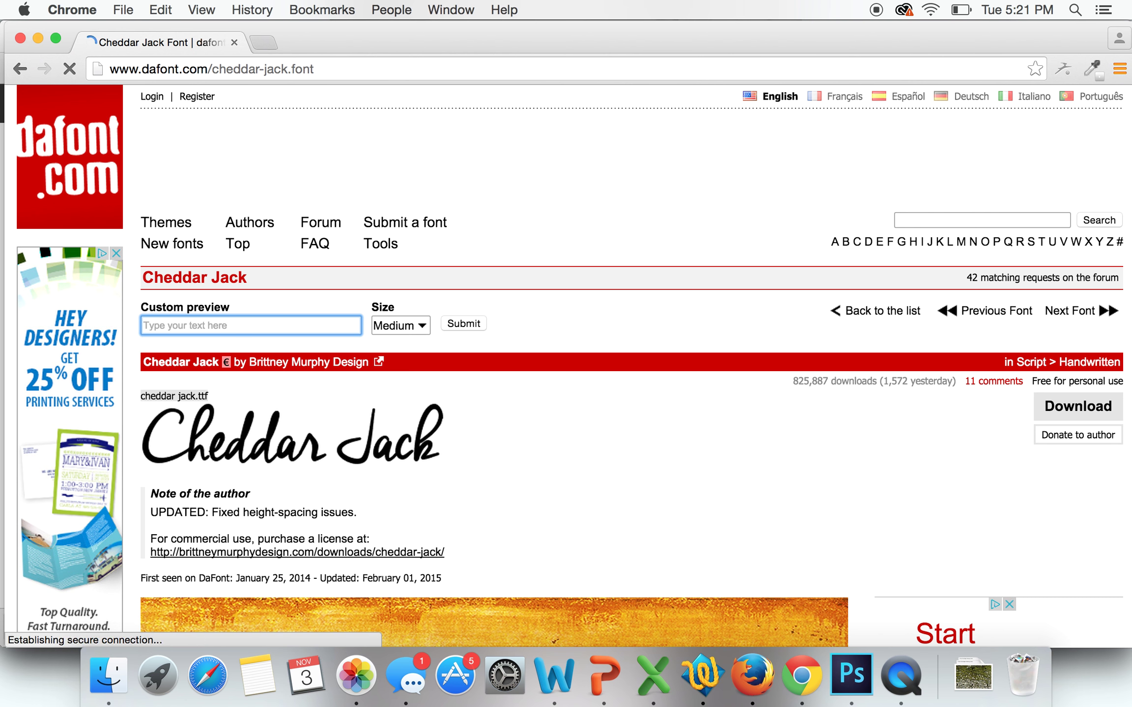
type("Nail and Art")
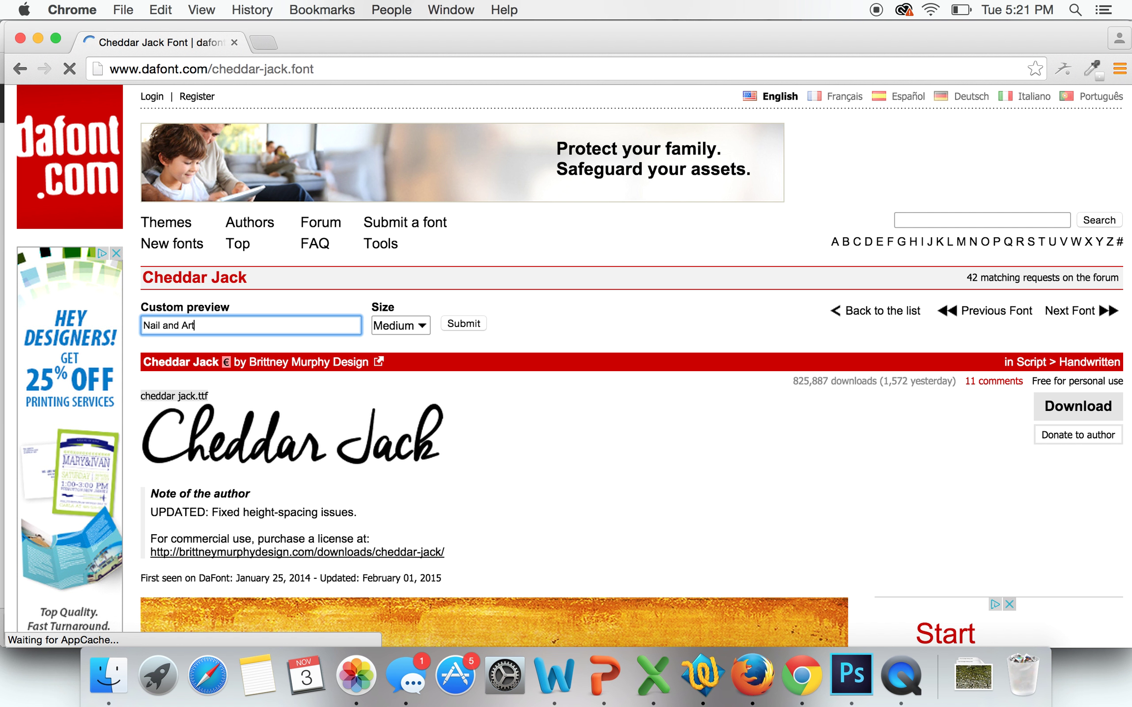
left_click(457, 322)
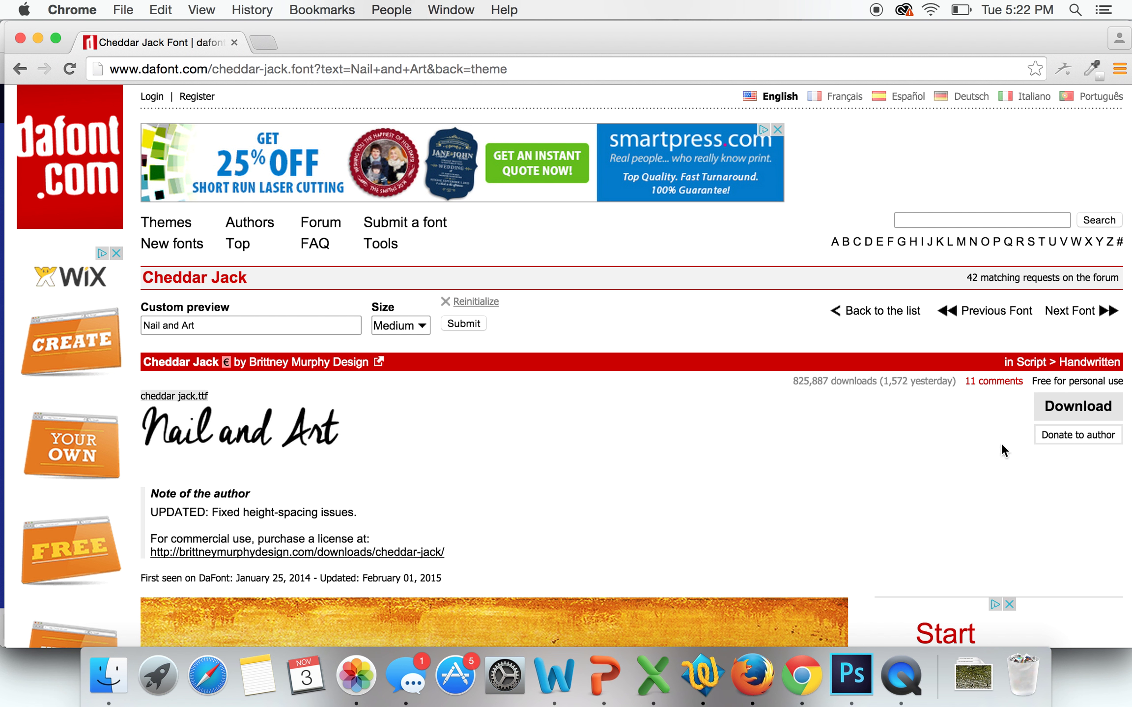
- Download Cheddar Jack and unzip cheddar_jack.zip from Downloads
left_click(1071, 412)
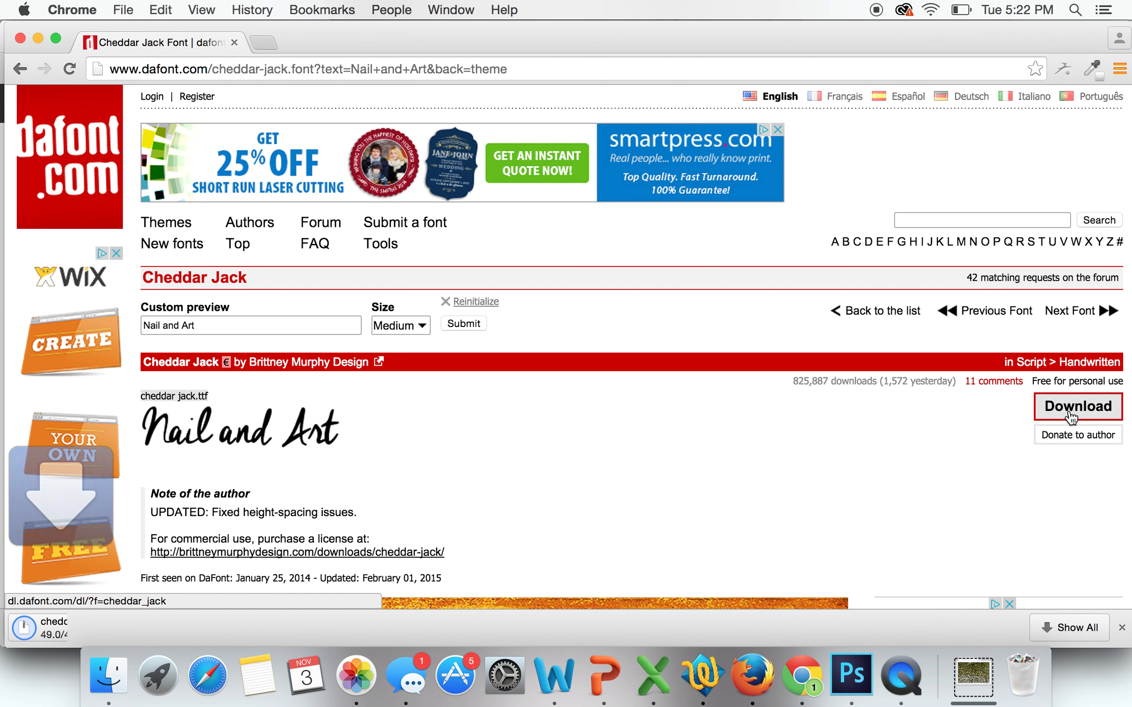
left_click(979, 670)
left_click(972, 617)
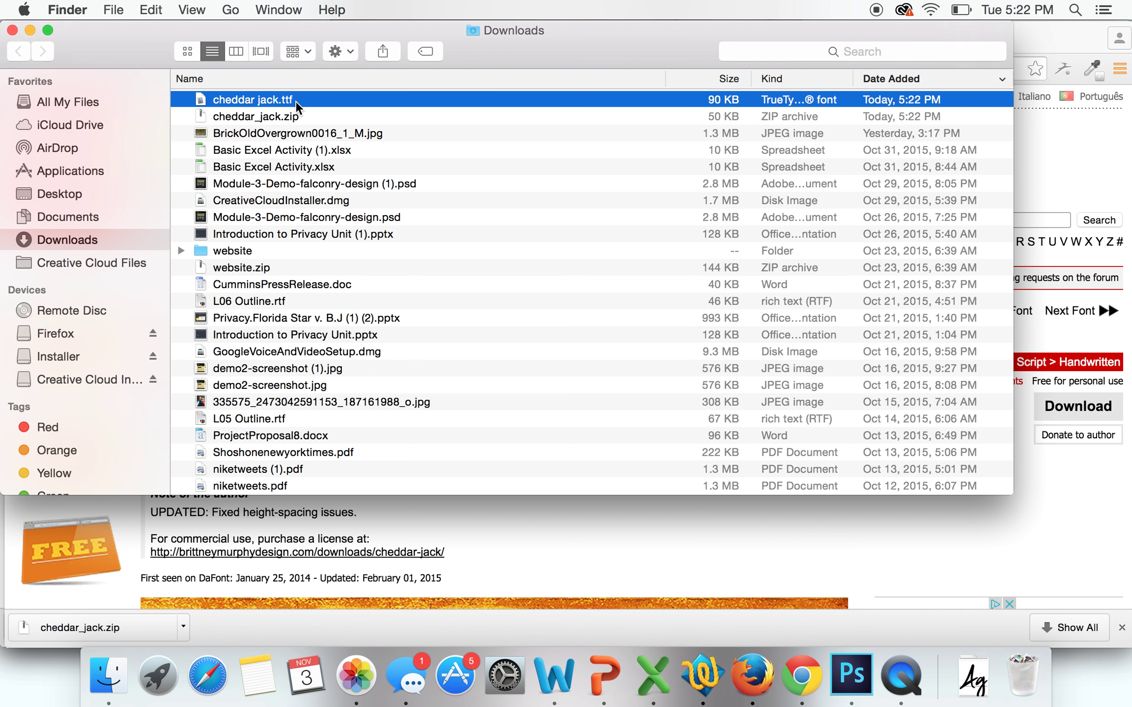
- Install cheddar jack.ttf in Font Book, checking it through the validation warning
double_click(311, 100)
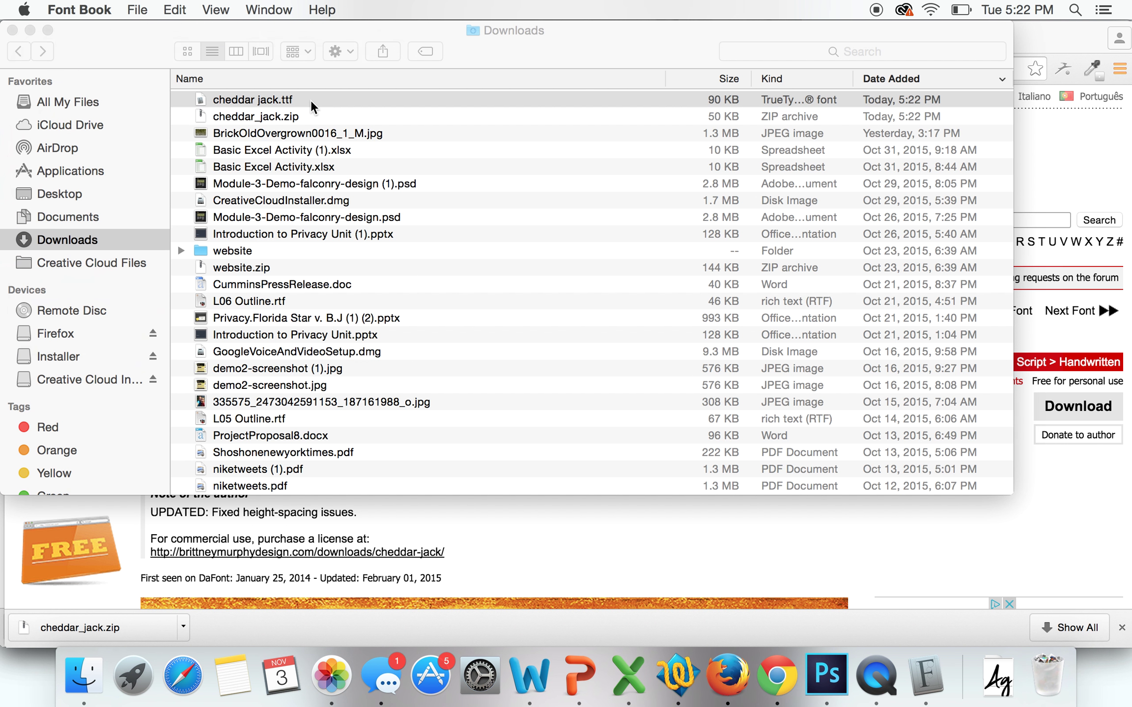
left_click(350, 304)
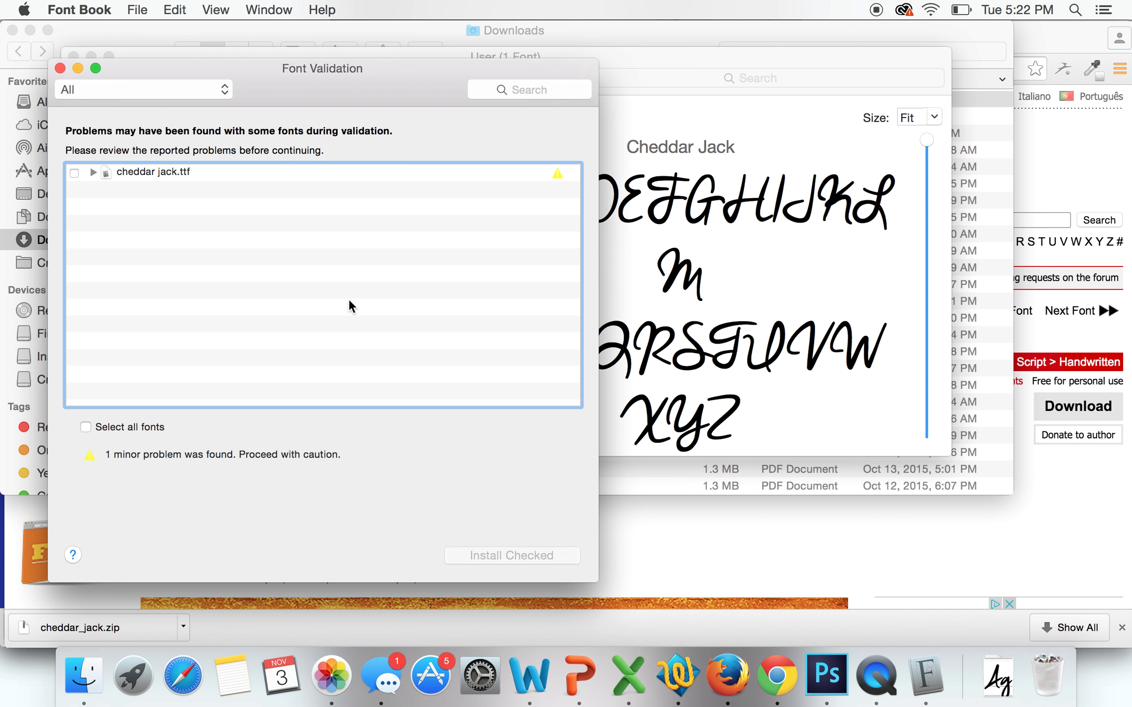
left_click(206, 171)
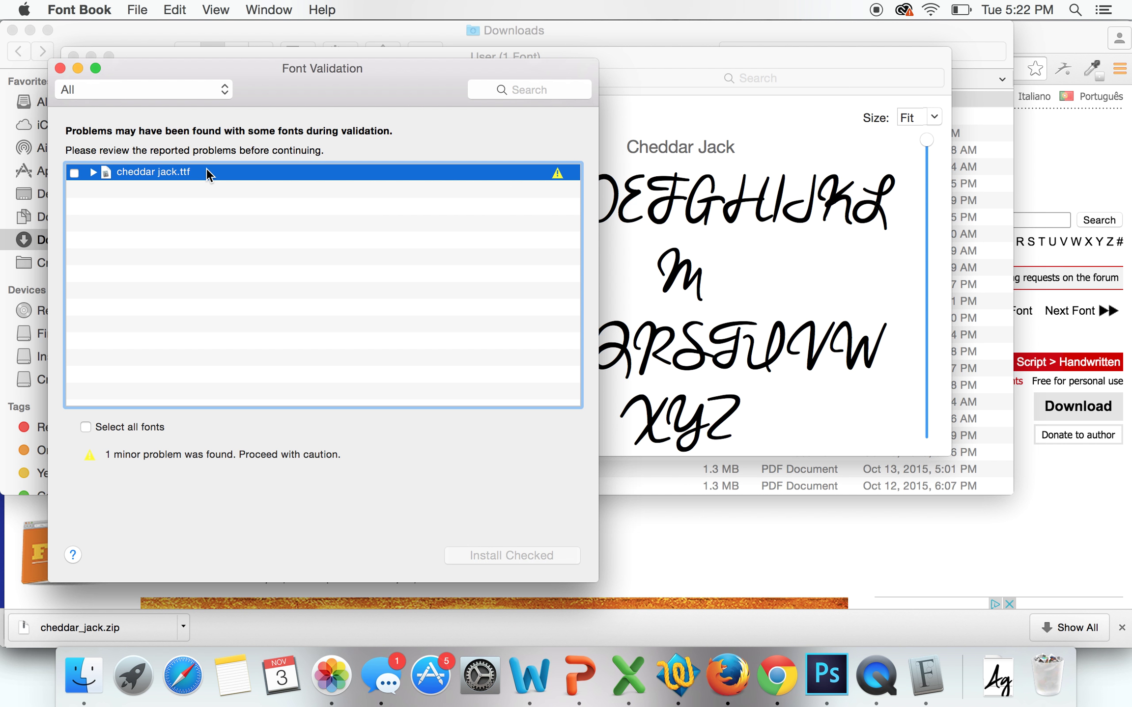
left_click(86, 427)
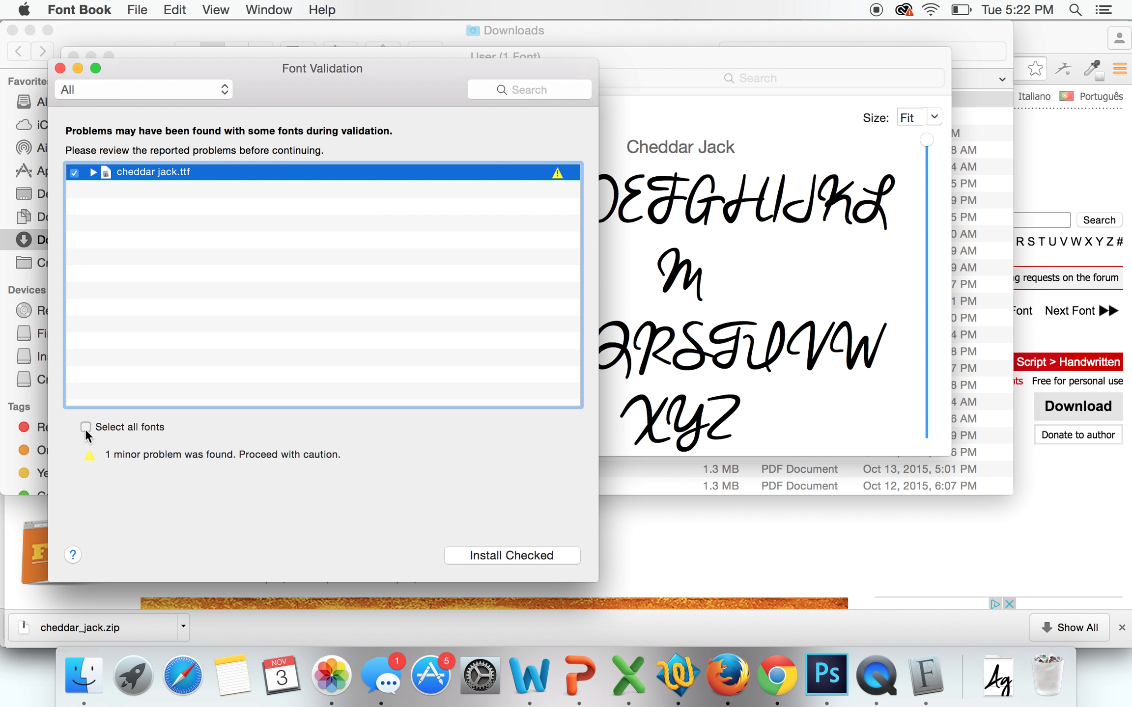
left_click(502, 556)
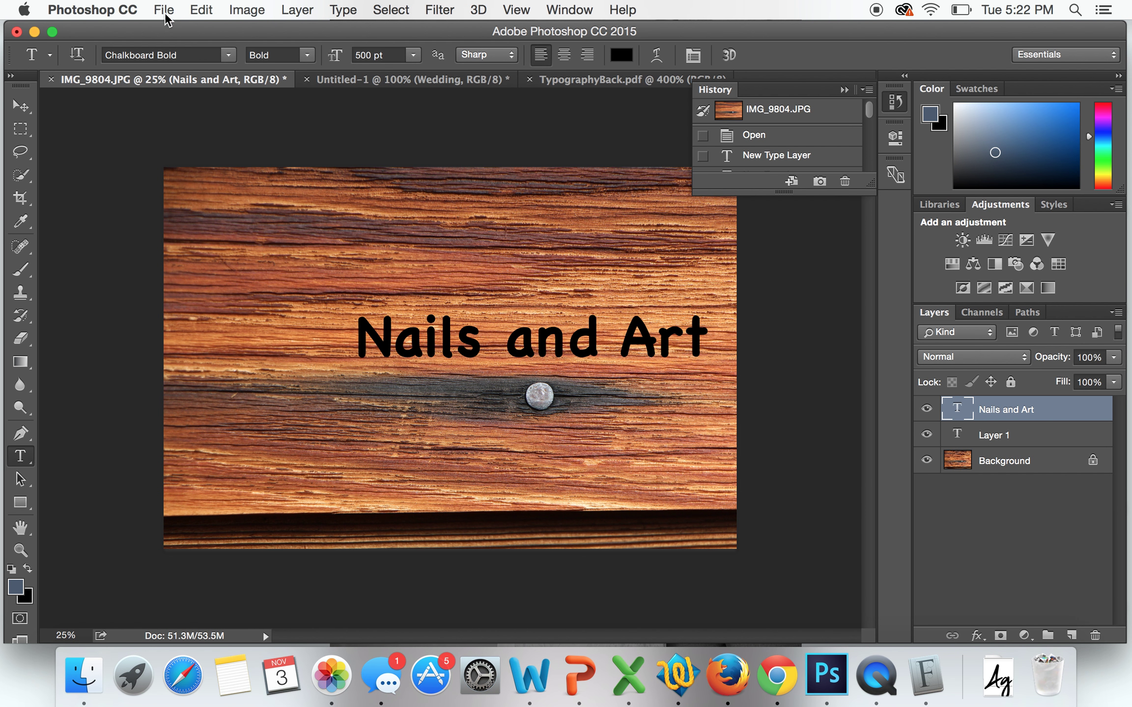
- Change the whole 'Nails and Art' line to the Cheddar Jack Regular font
left_click(425, 338)
triple_click(425, 338)
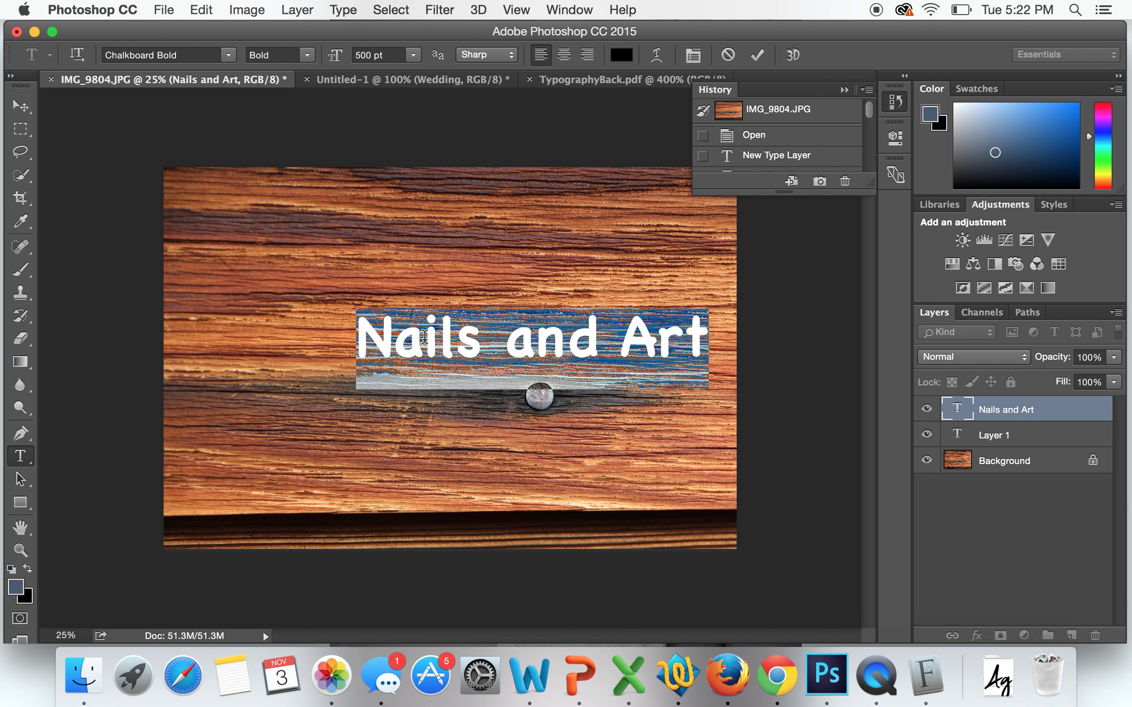
left_click(156, 55)
type("Chedder")
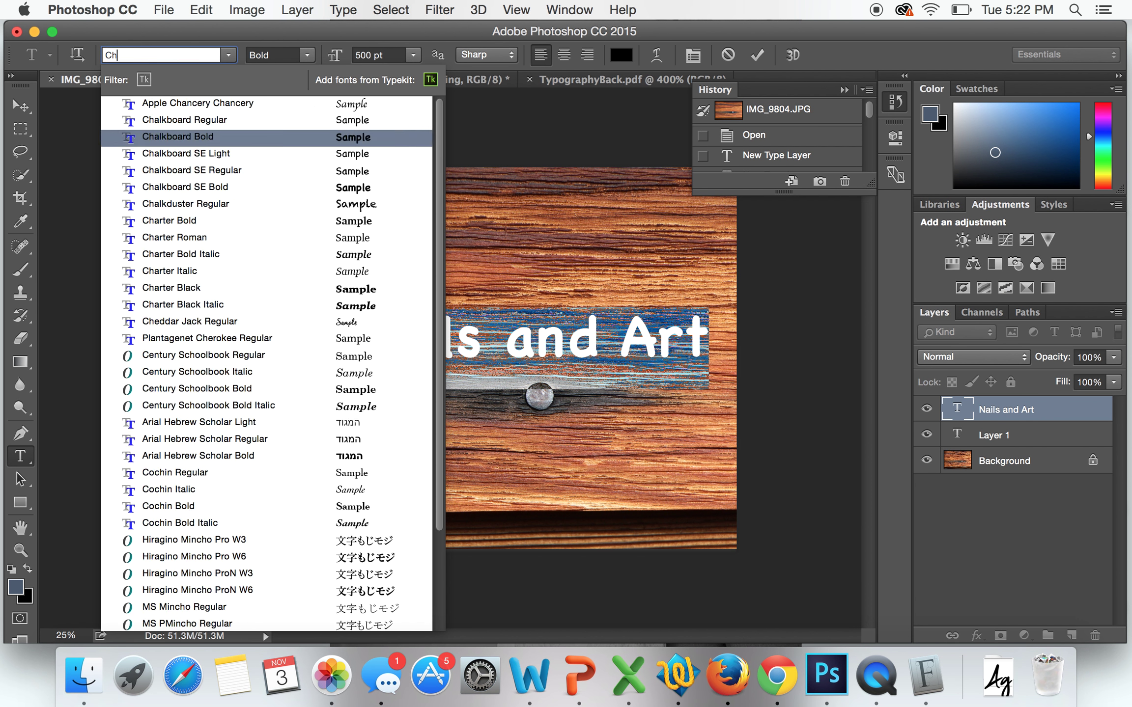
key("BackSpace")
key("BackSpace")
type("ar")
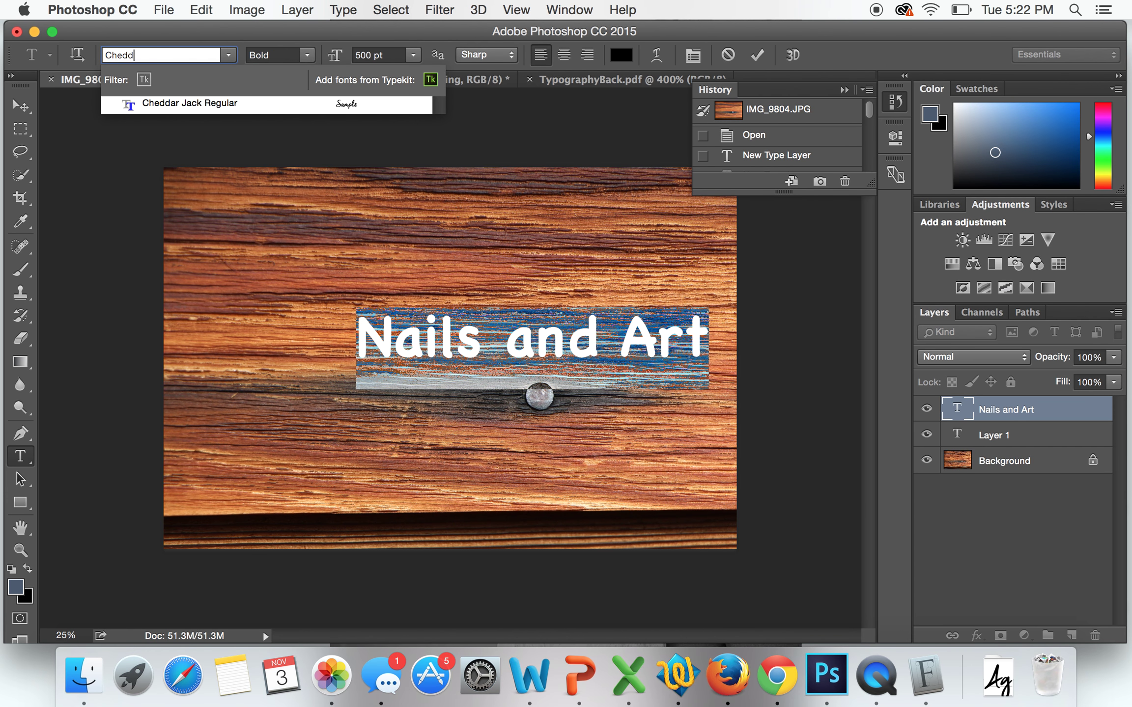
key("Return")
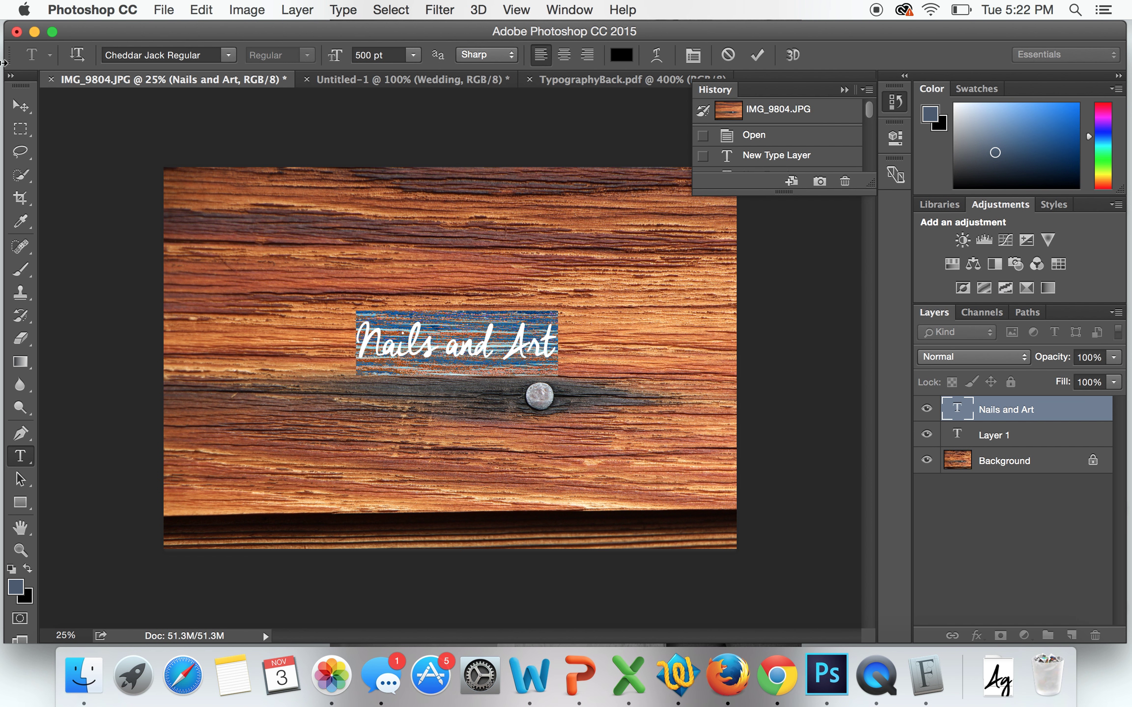
- Move the 'Nails and Art' text to the right so it sits above the nail
left_click(19, 105)
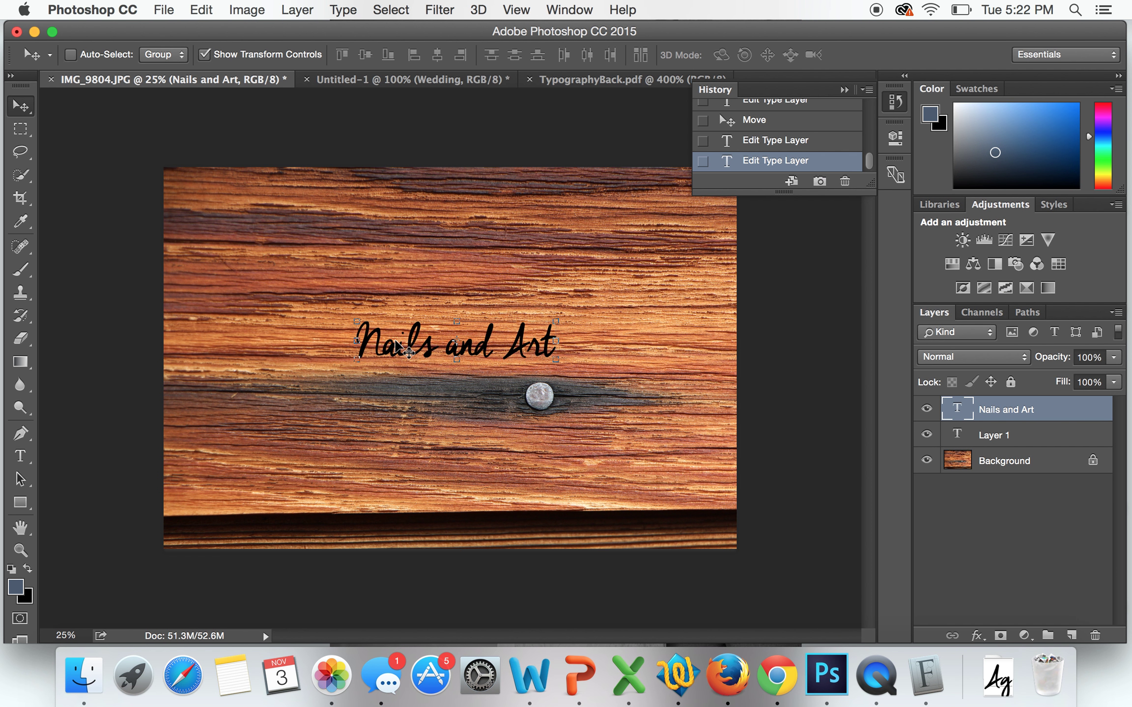
key("y")
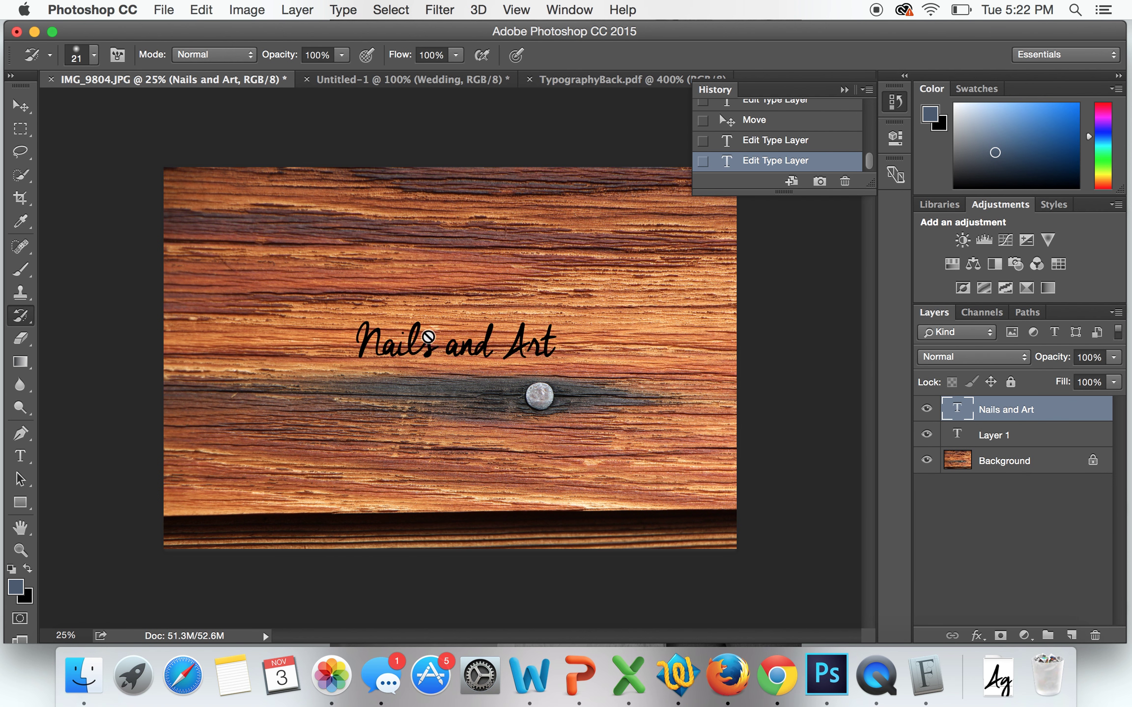
left_click(19, 104)
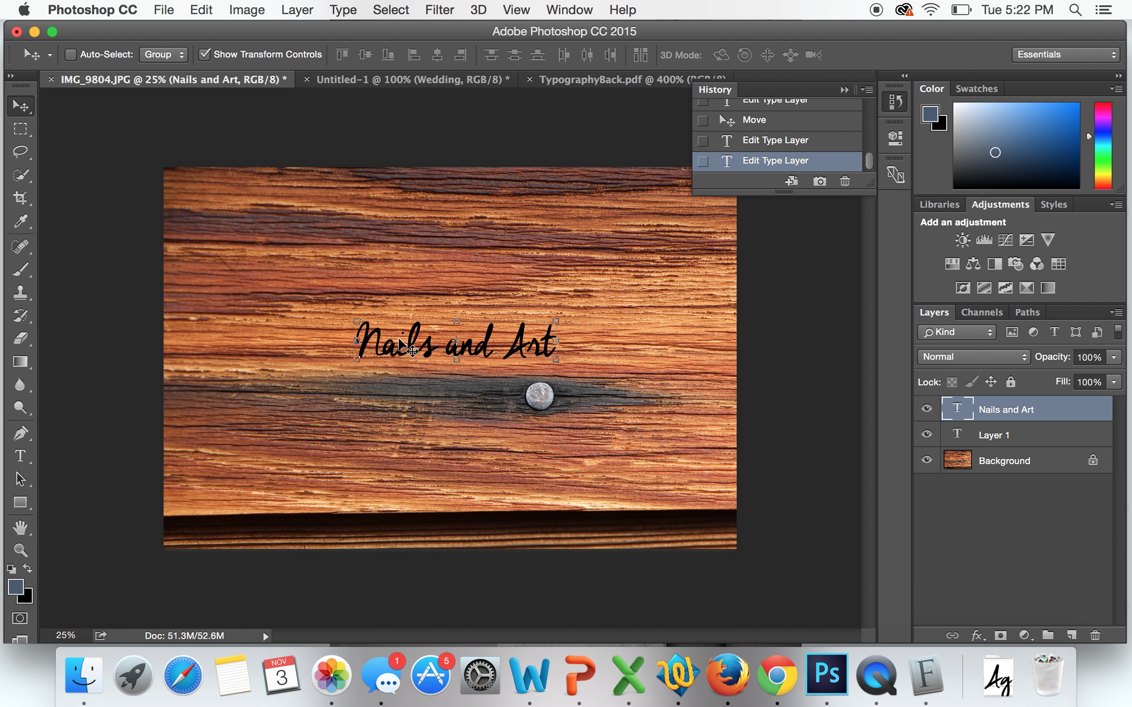
left_click_drag(399, 339, 564, 340)
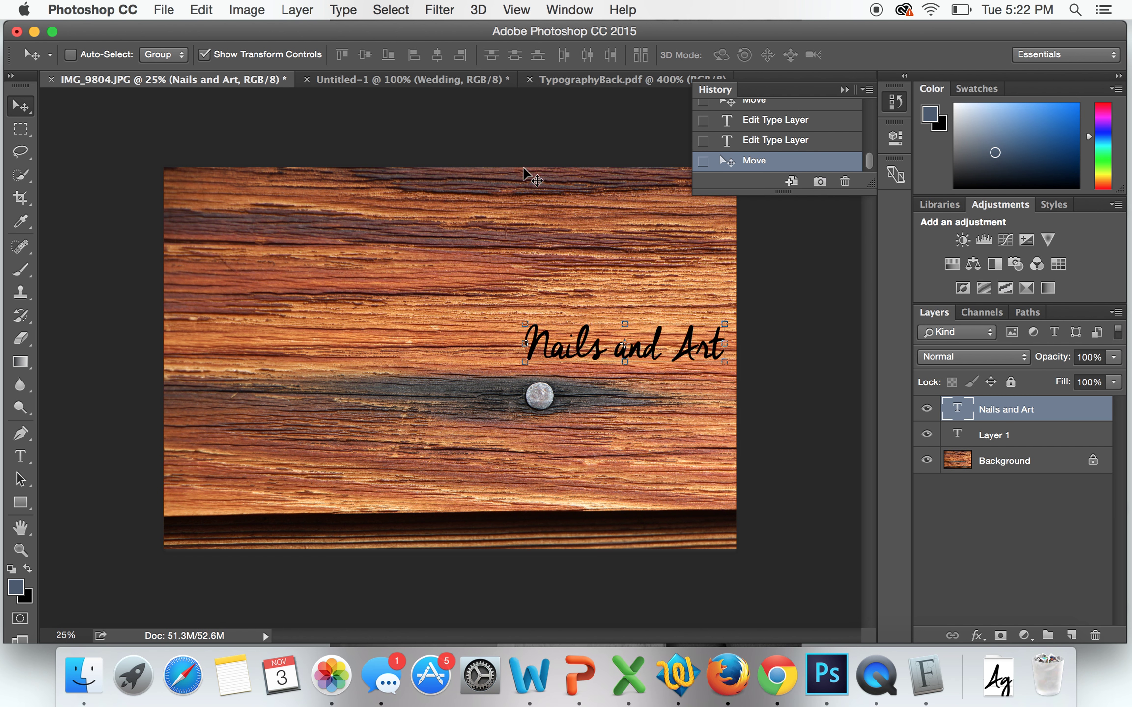
left_click(1009, 461)
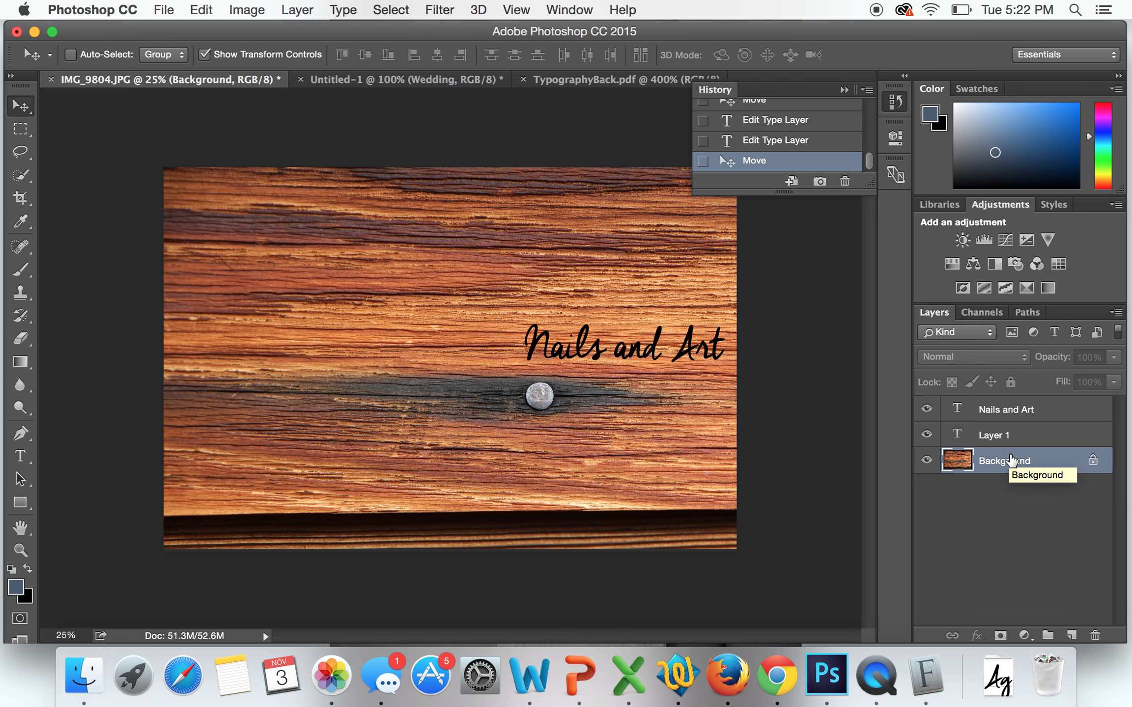